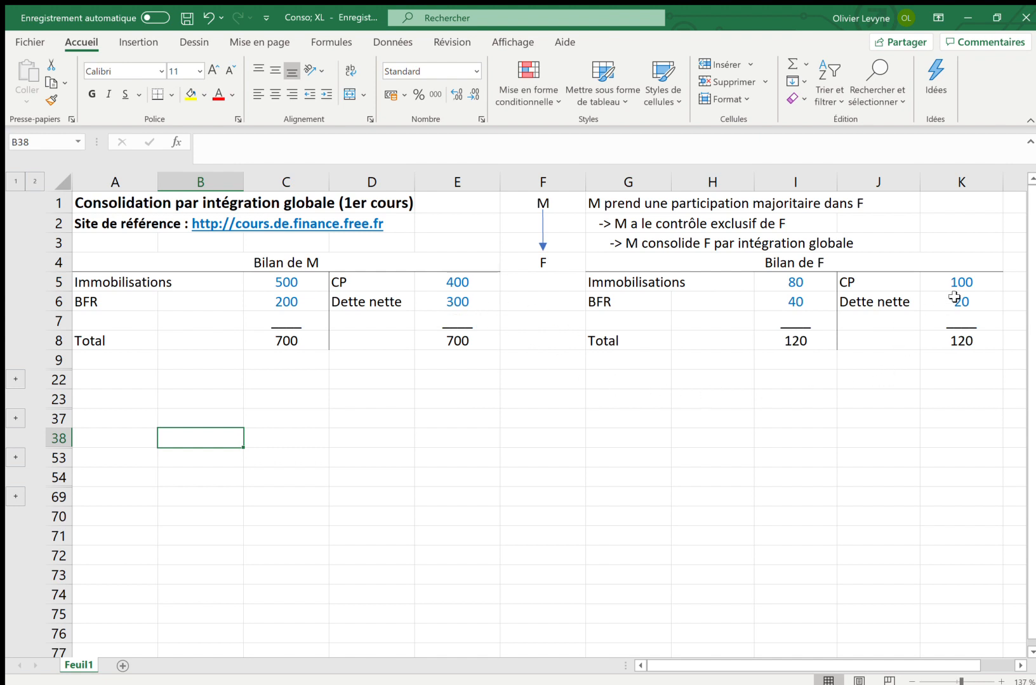
# Expand the collapsed row group for case 1 and check the price paid in B11 against F's equity in D18.
pyautogui.click(15, 379)
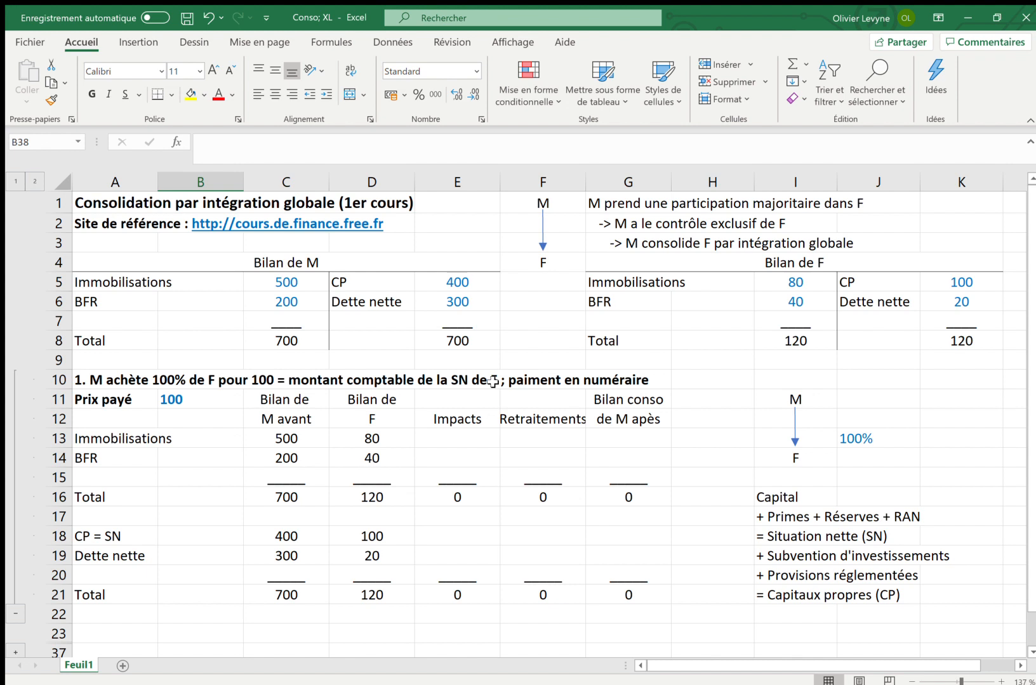
pyautogui.click(185, 400)
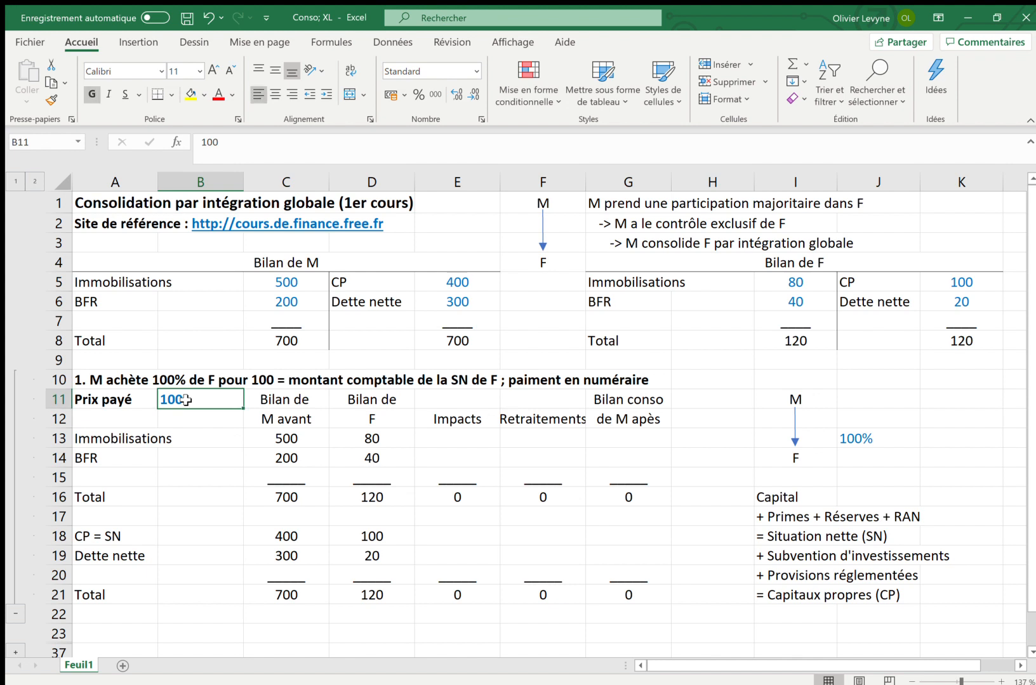
pyautogui.click(371, 541)
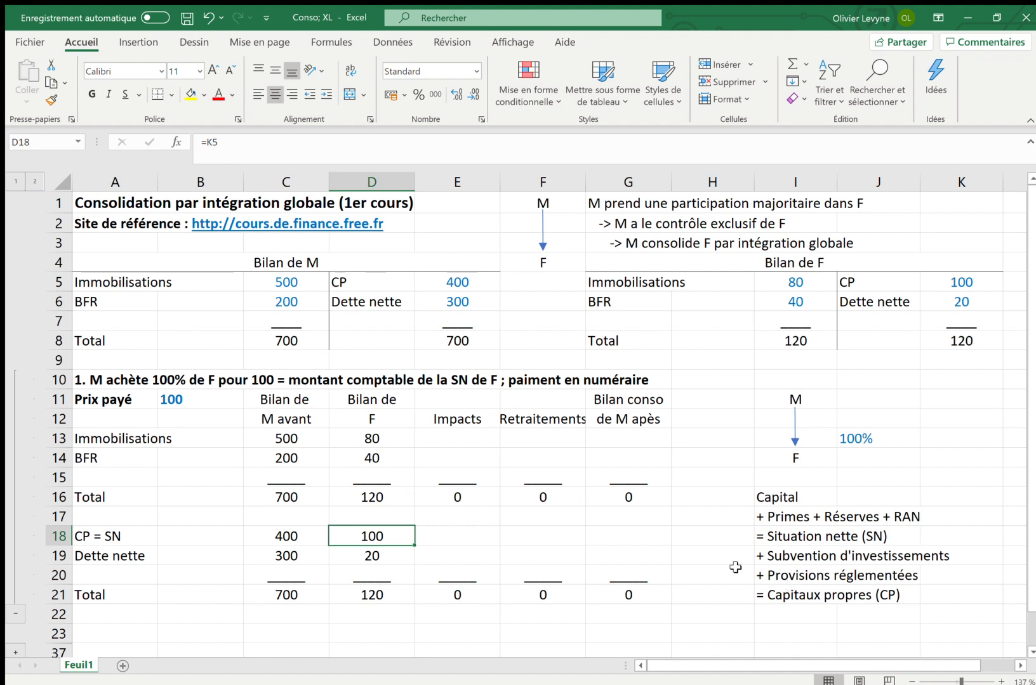
# In G13, enter =SOMME(C13:F13) to compute the consolidated Immobilisations for case 1.
pyautogui.click(612, 438)
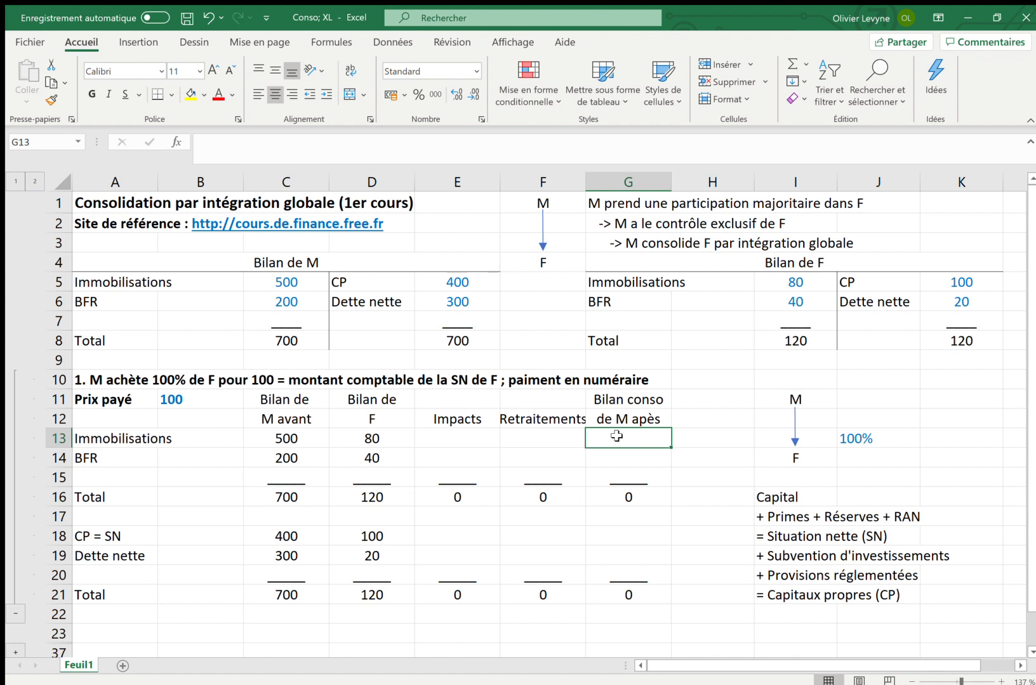
pyautogui.write('=somme')
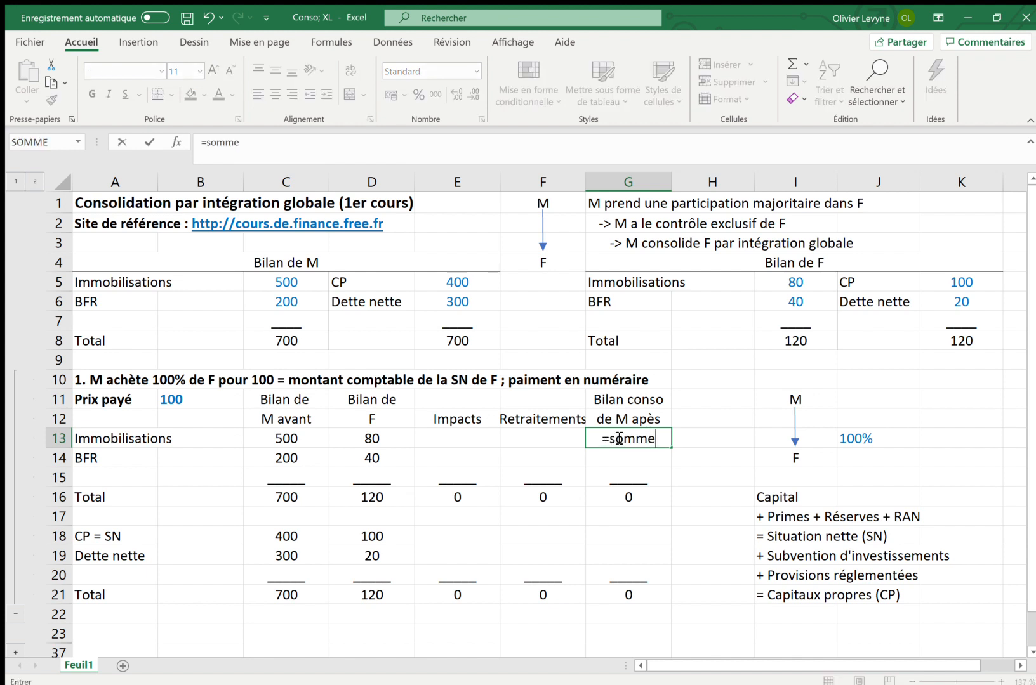
pyautogui.write('(')
pyautogui.press('Left')
pyautogui.press('Left')
pyautogui.press('Left')
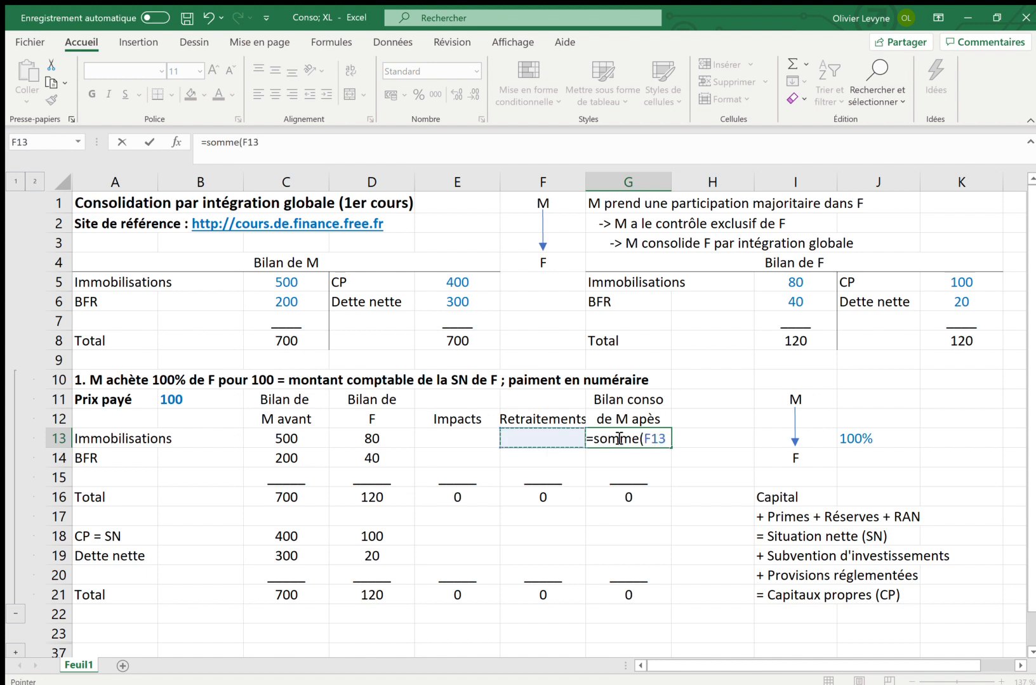
pyautogui.press('Left')
pyautogui.hotkey('shift', 'Right')
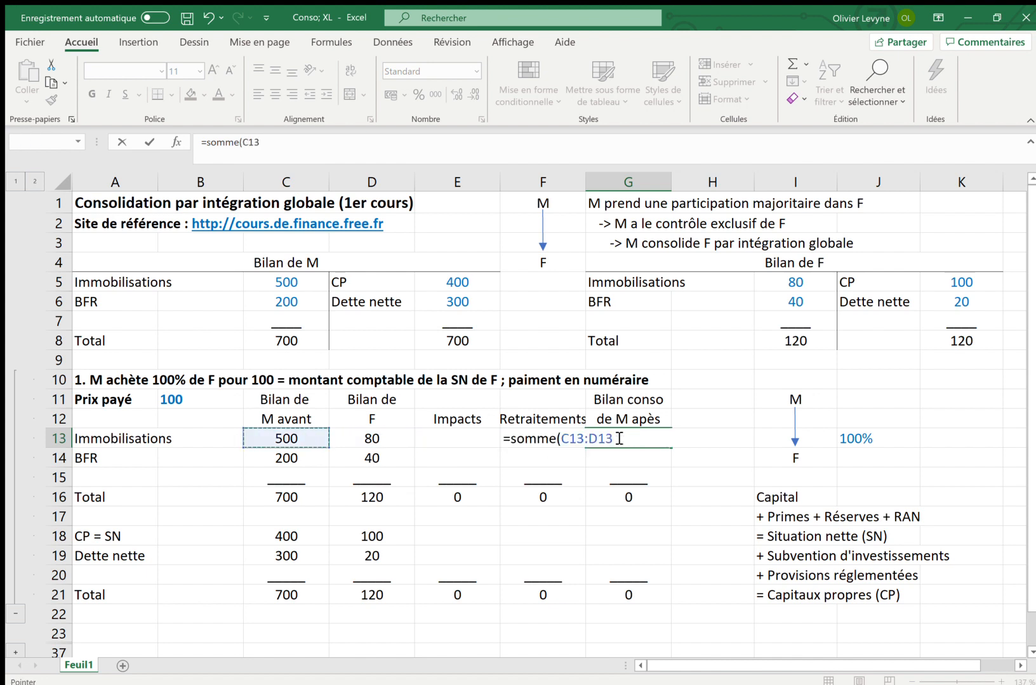
pyautogui.hotkey('shift', 'Right')
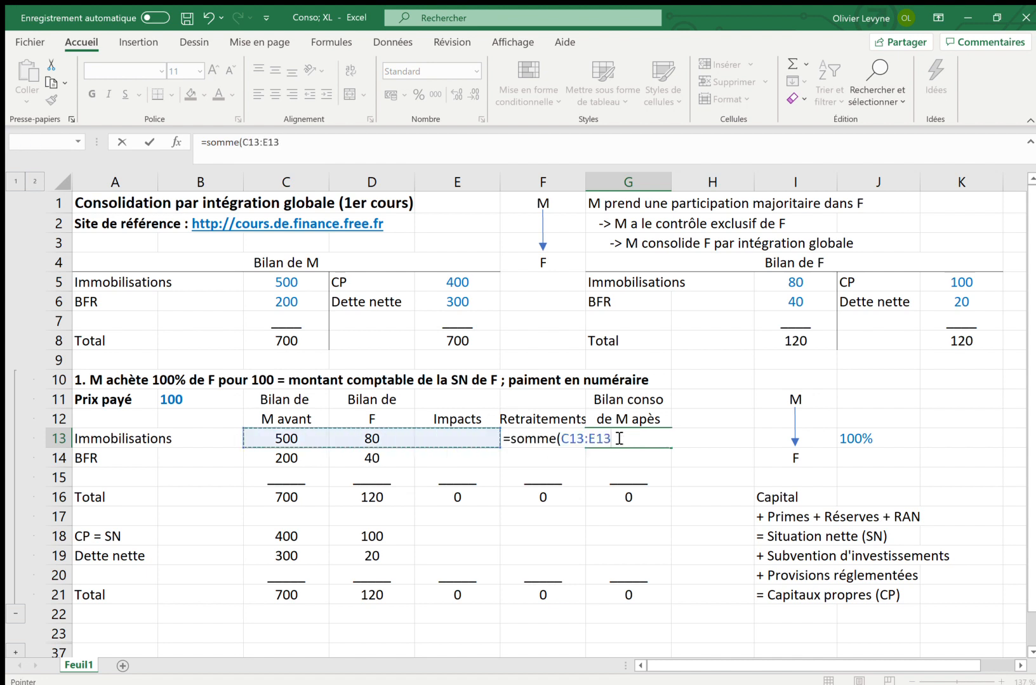
pyautogui.hotkey('shift', 'Right')
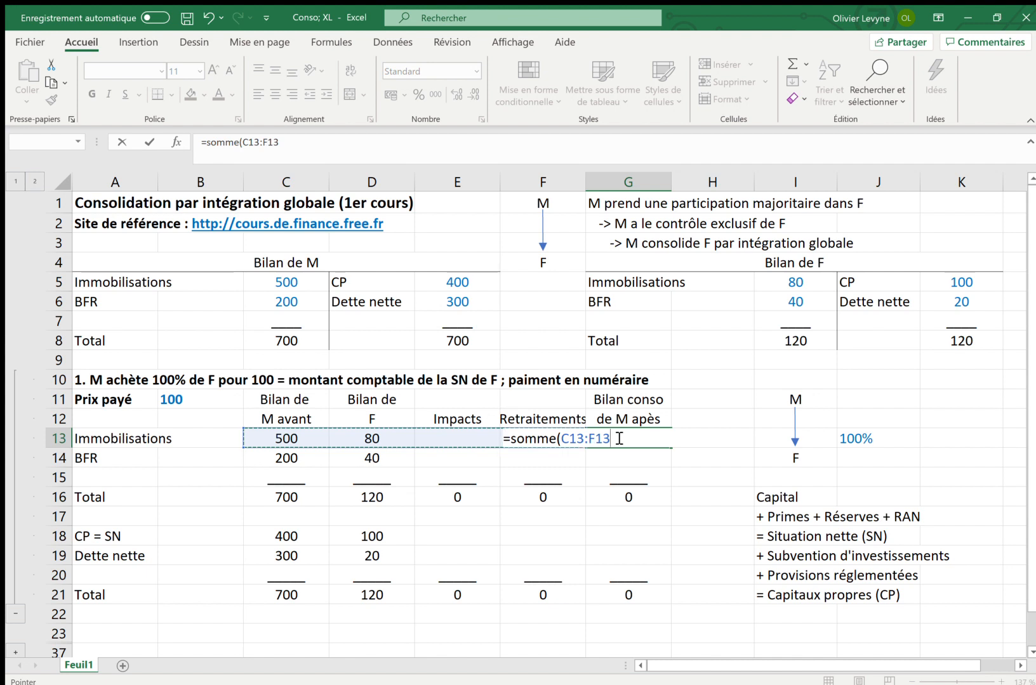
pyautogui.write(')')
pyautogui.press('Return')
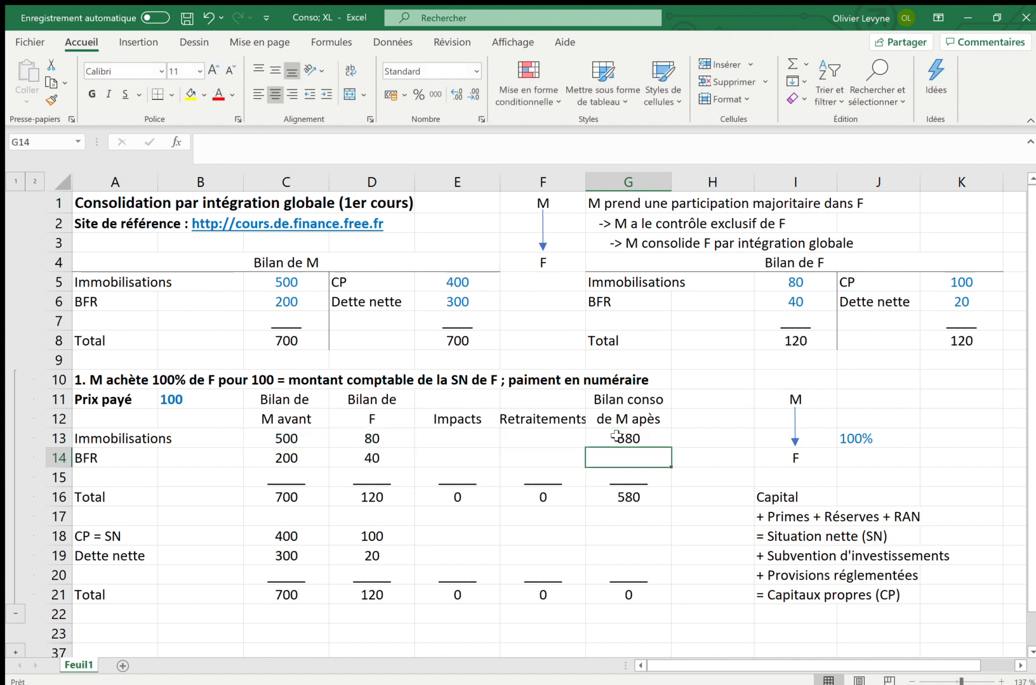
# Copy the sum formula from G13 to the BFR cell G14 and to the CP and Dette nette cells G18:G19.
pyautogui.click(616, 436)
pyautogui.hotkey('ctrl', 'c')
pyautogui.press('Down')
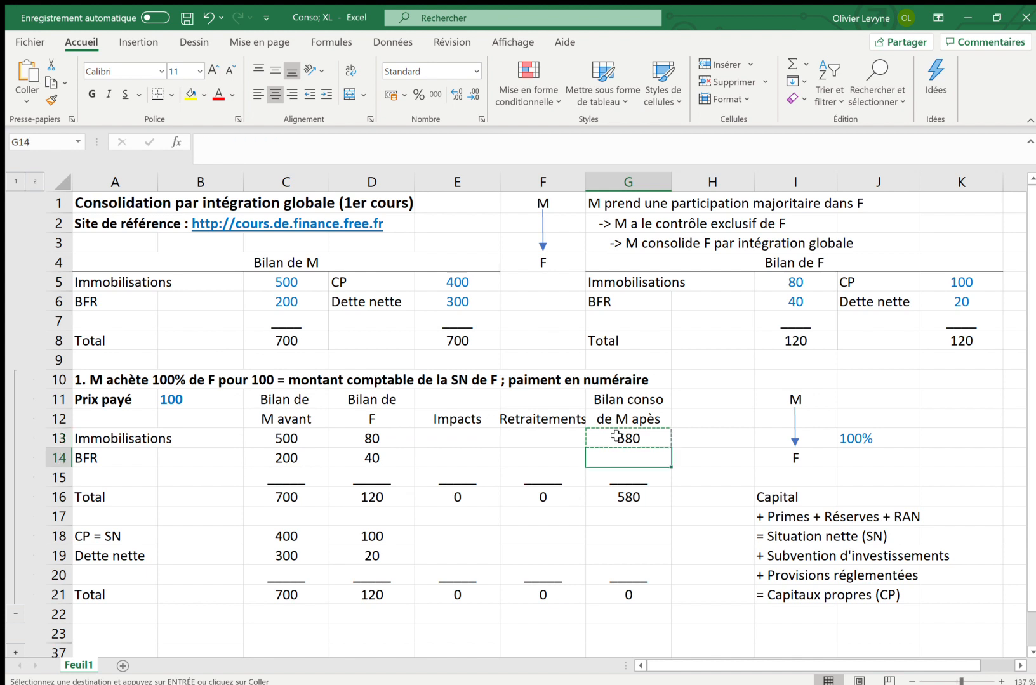
pyautogui.hotkey('ctrl', 'v')
pyautogui.press('Down')
pyautogui.press('Down')
pyautogui.press('Down')
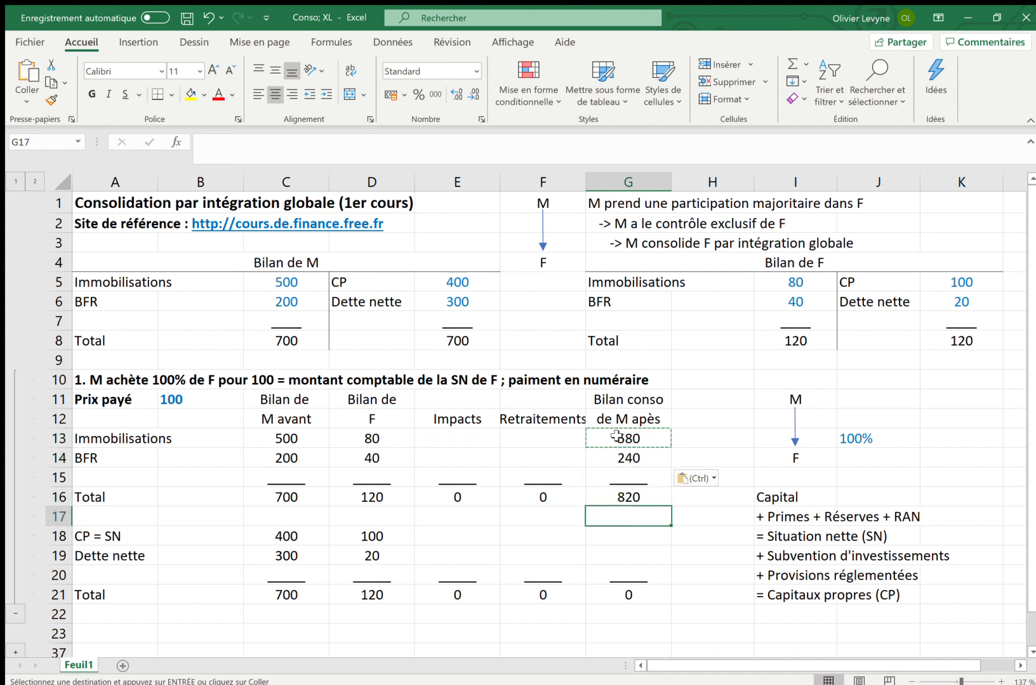
pyautogui.press('Down')
pyautogui.hotkey('shift', 'Down')
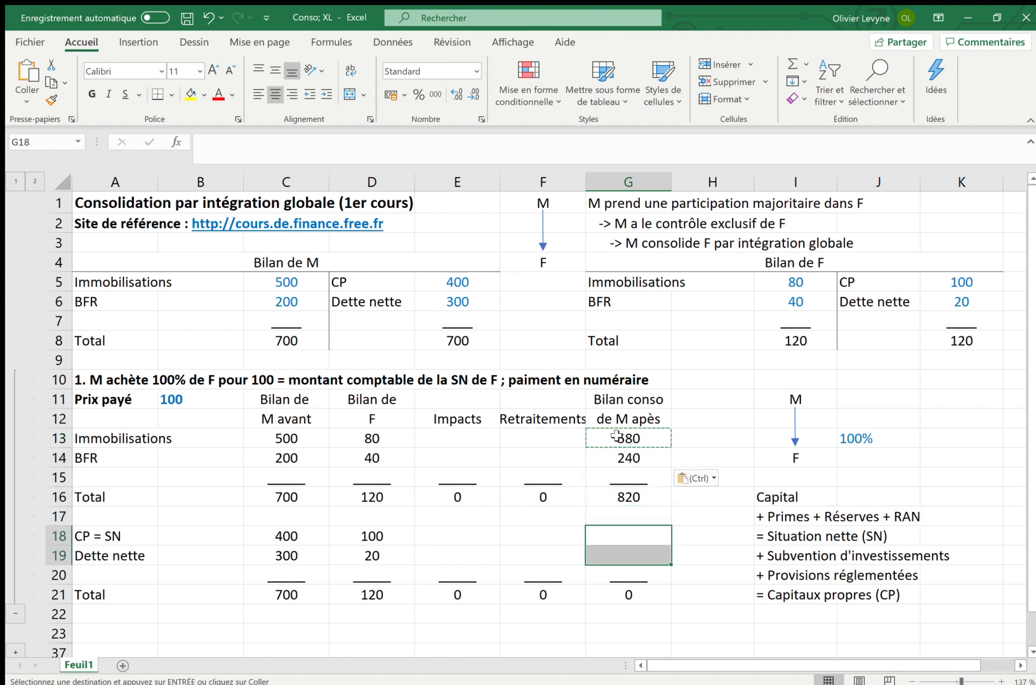
pyautogui.hotkey('ctrl', 'v')
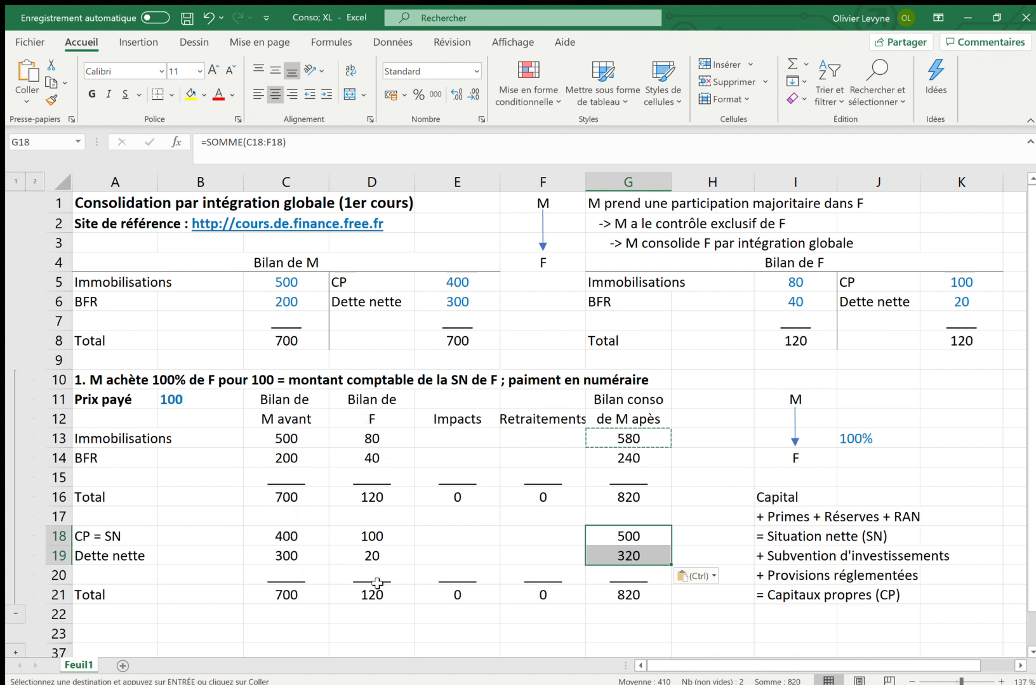
# Review the consolidated CP formula in G18, and eliminate F's equity by entering -D18 in the Retraitements cell F18.
pyautogui.click(530, 536)
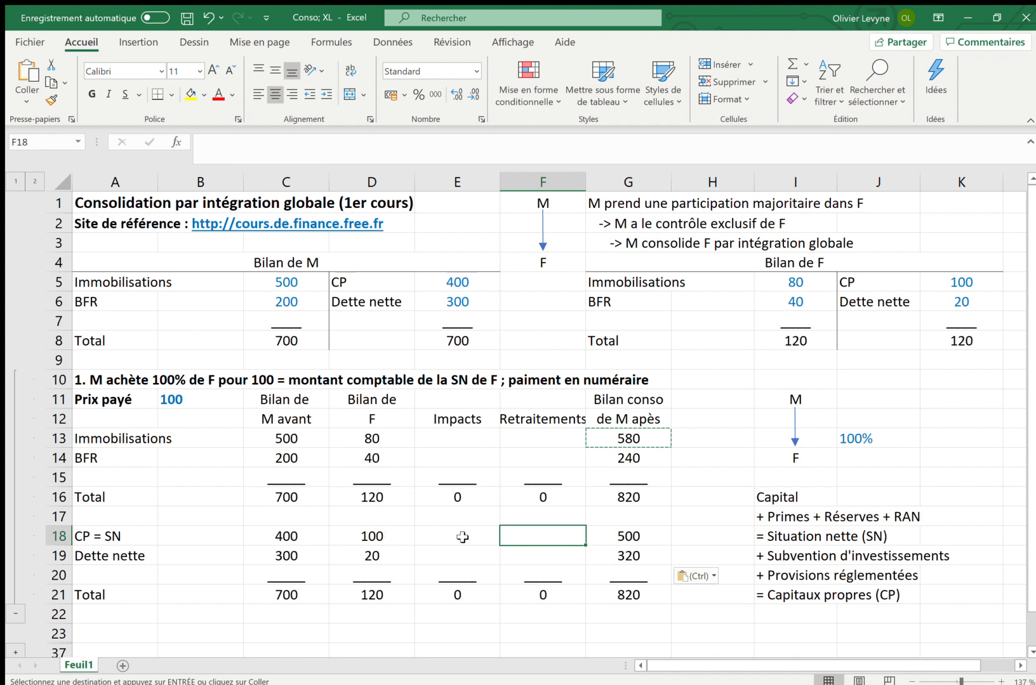
pyautogui.click(631, 537)
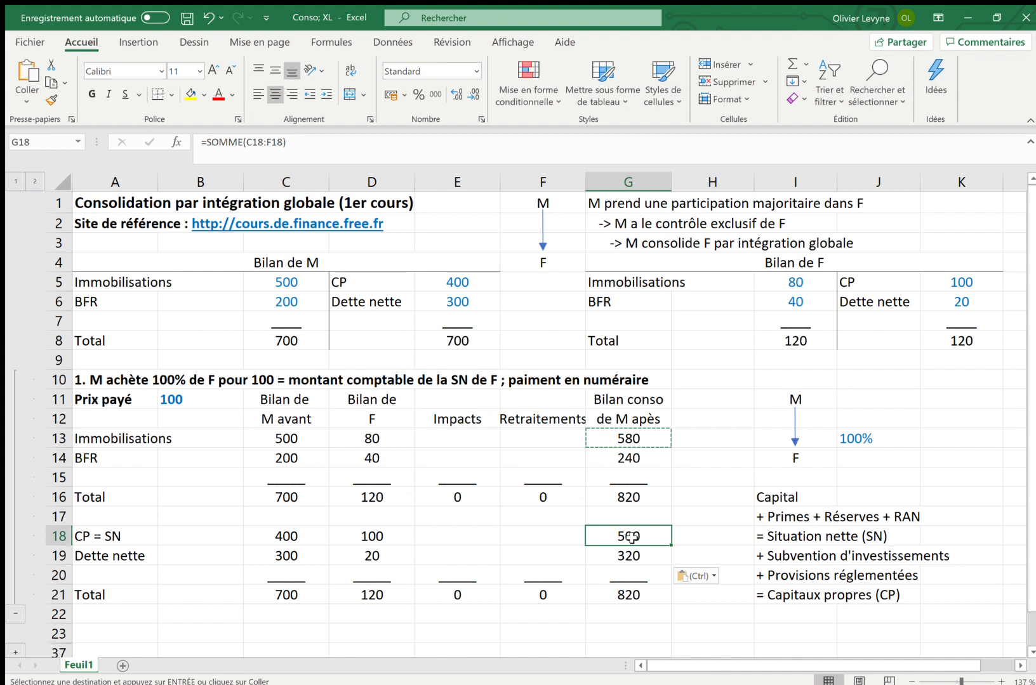
pyautogui.doubleClick(632, 538)
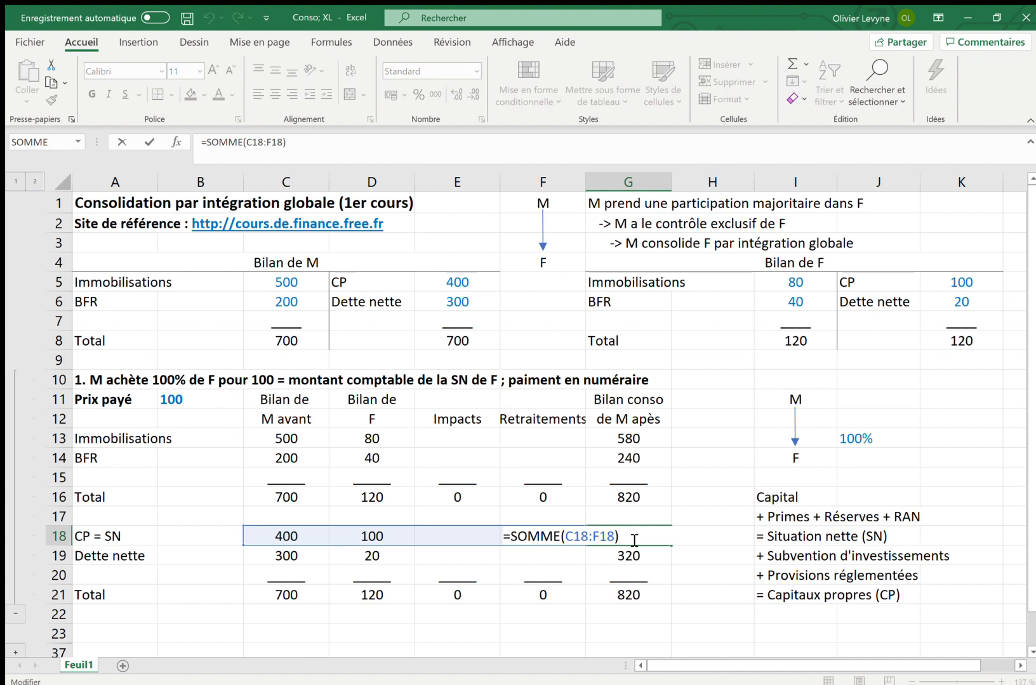
pyautogui.press('Return')
pyautogui.press('Up')
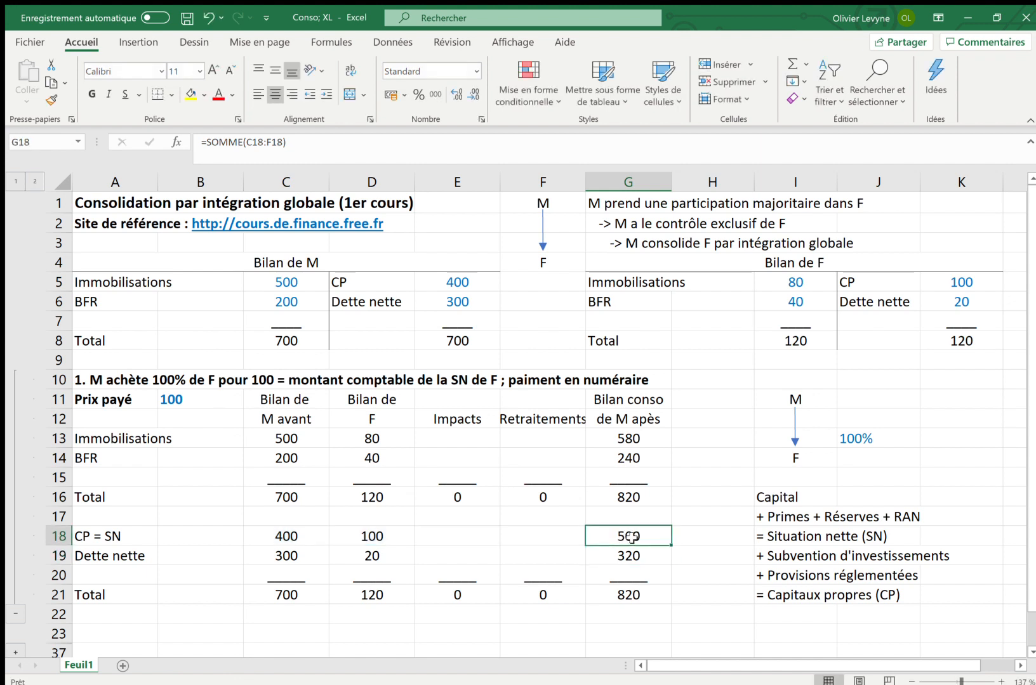
pyautogui.press('Left')
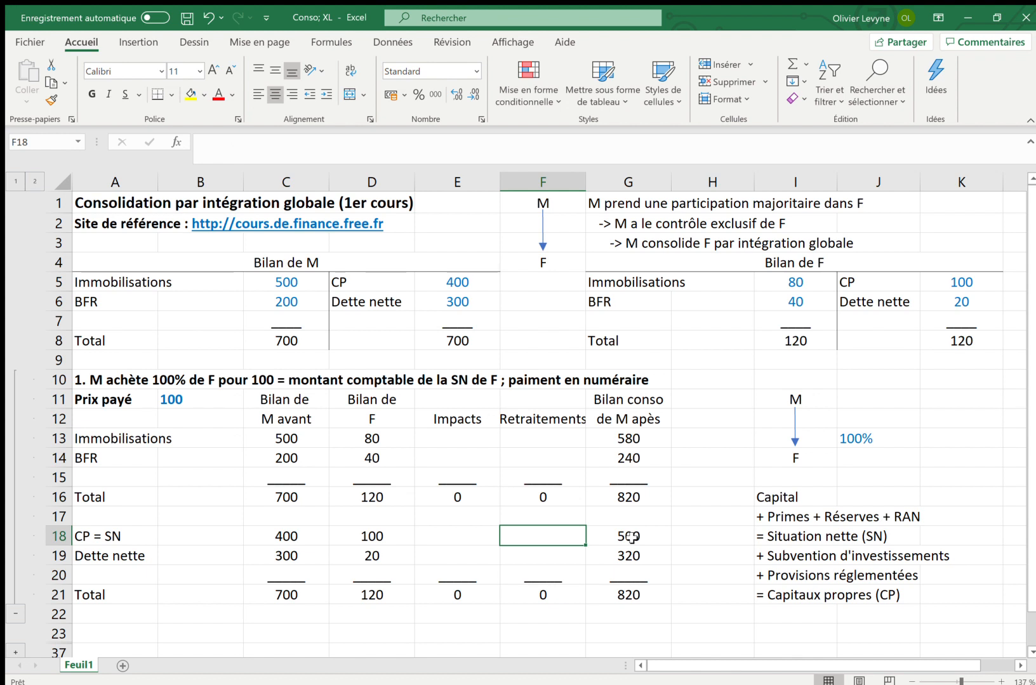
pyautogui.write('-')
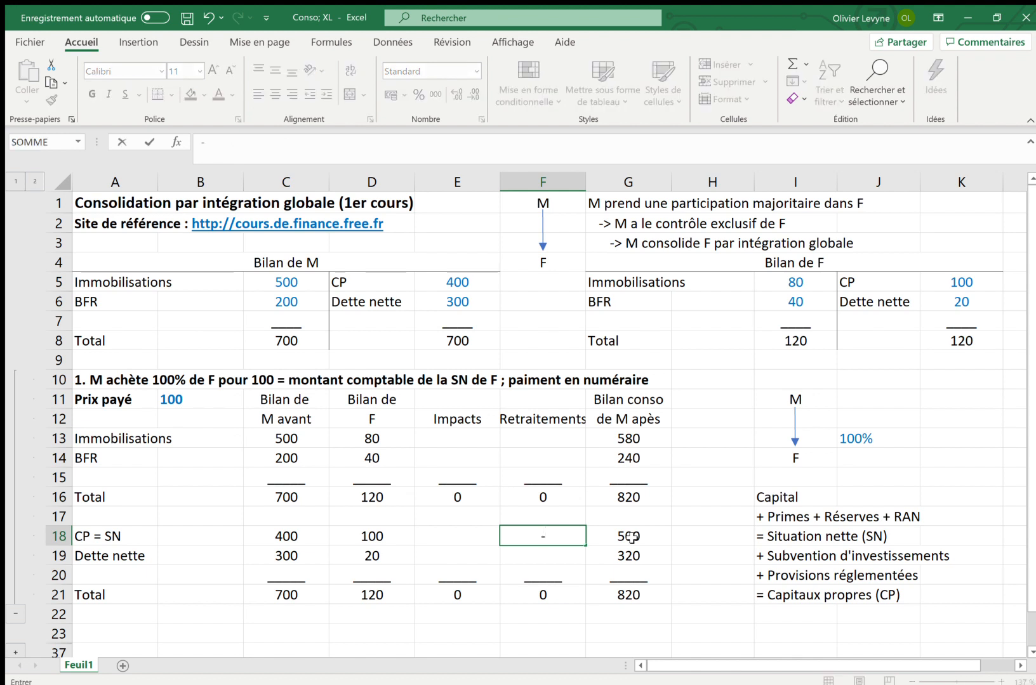
pyautogui.press('Left')
pyautogui.press('Left')
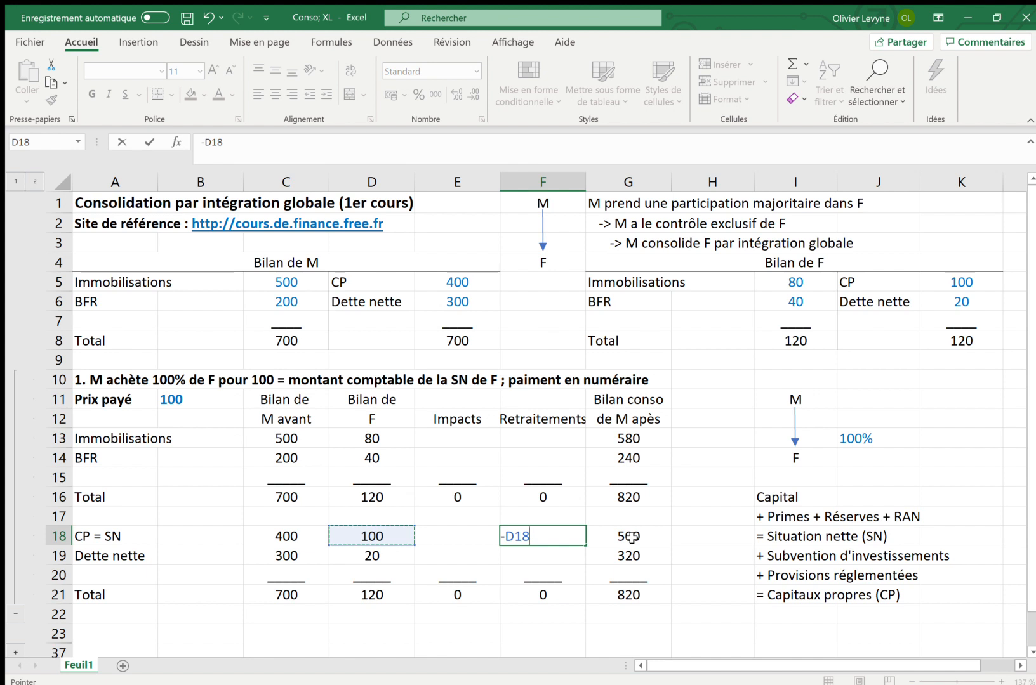
pyautogui.press('Return')
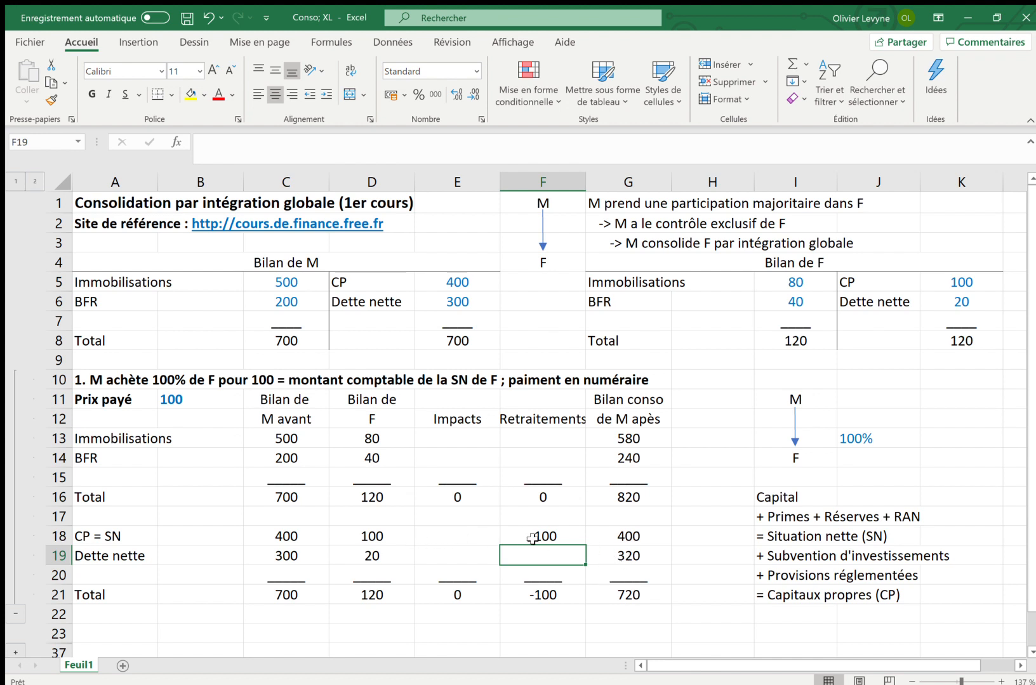
# Record the cash payment's impact on Dette nette by entering =D18 in E19.
pyautogui.click(459, 558)
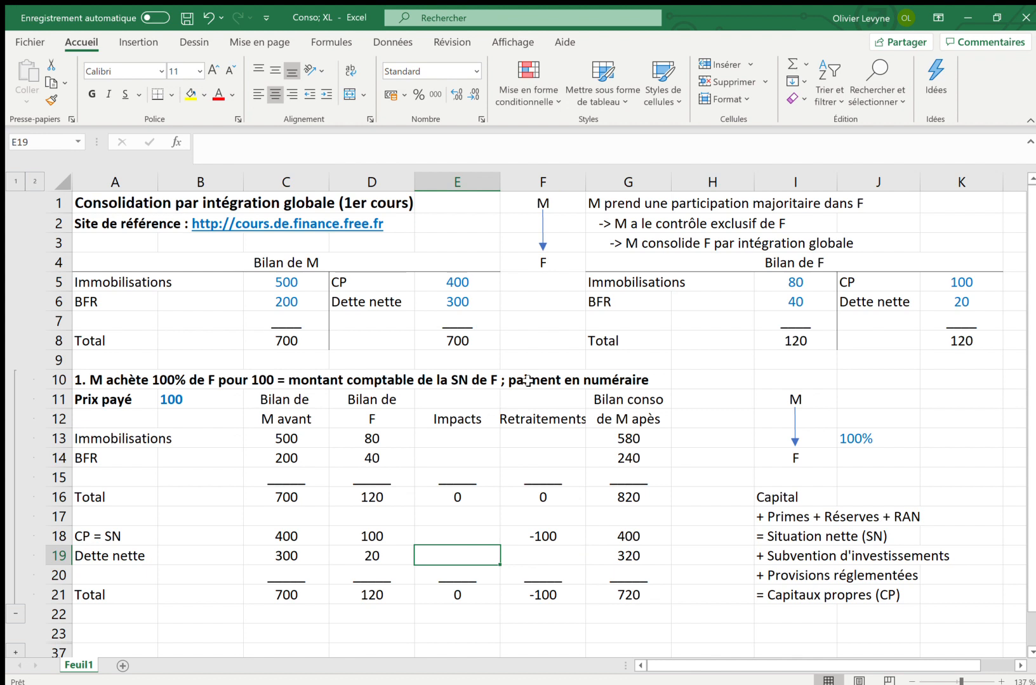
pyautogui.write('=')
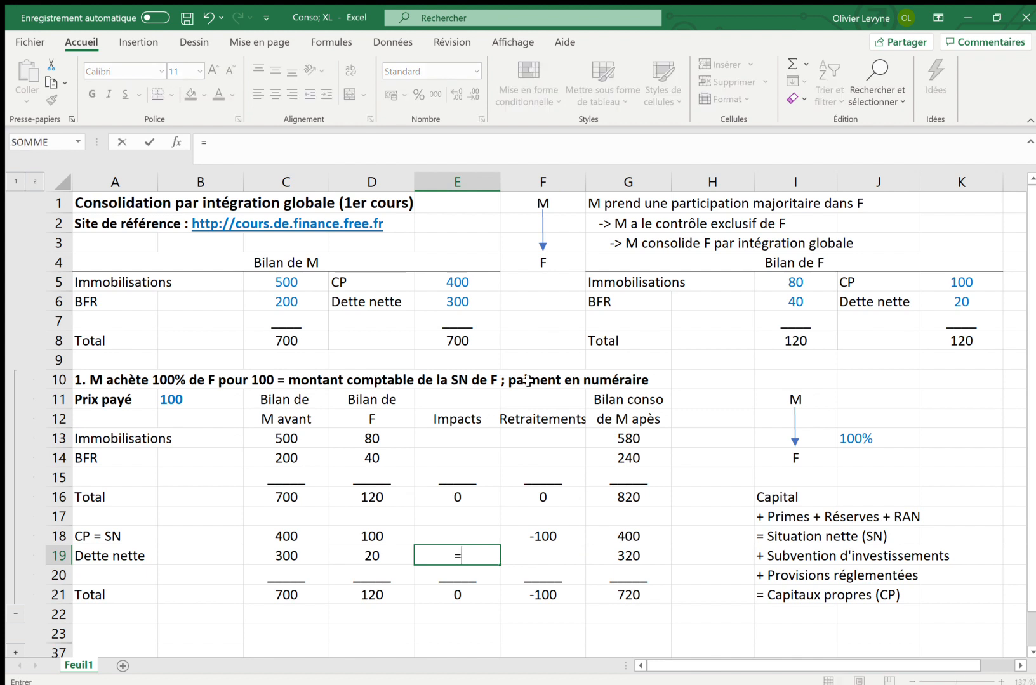
pyautogui.press('Left')
pyautogui.press('Up')
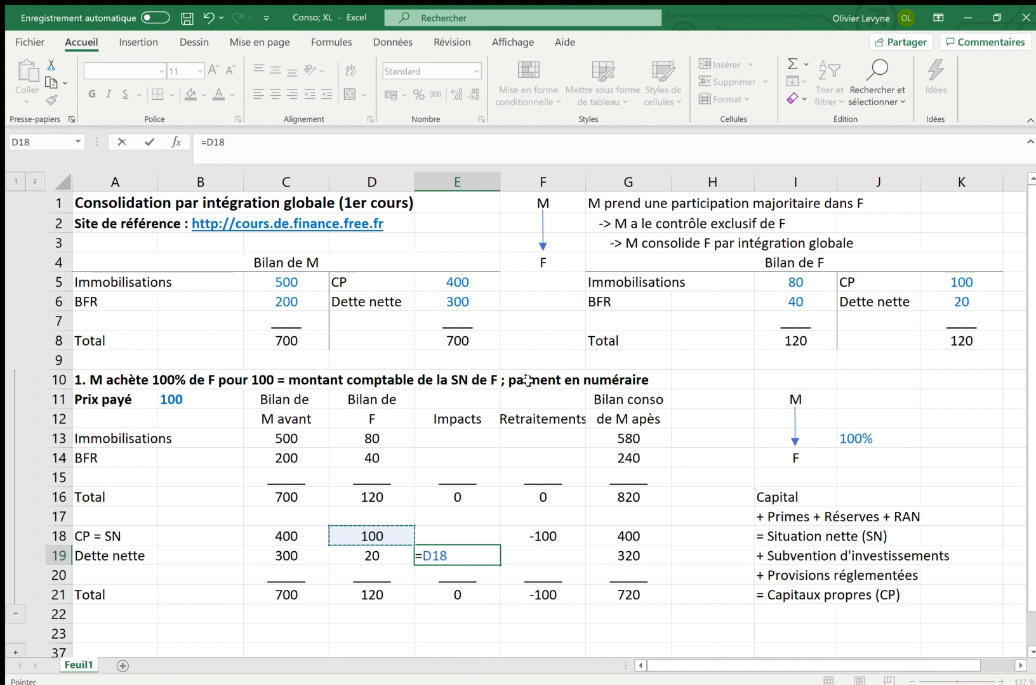
pyautogui.press('Return')
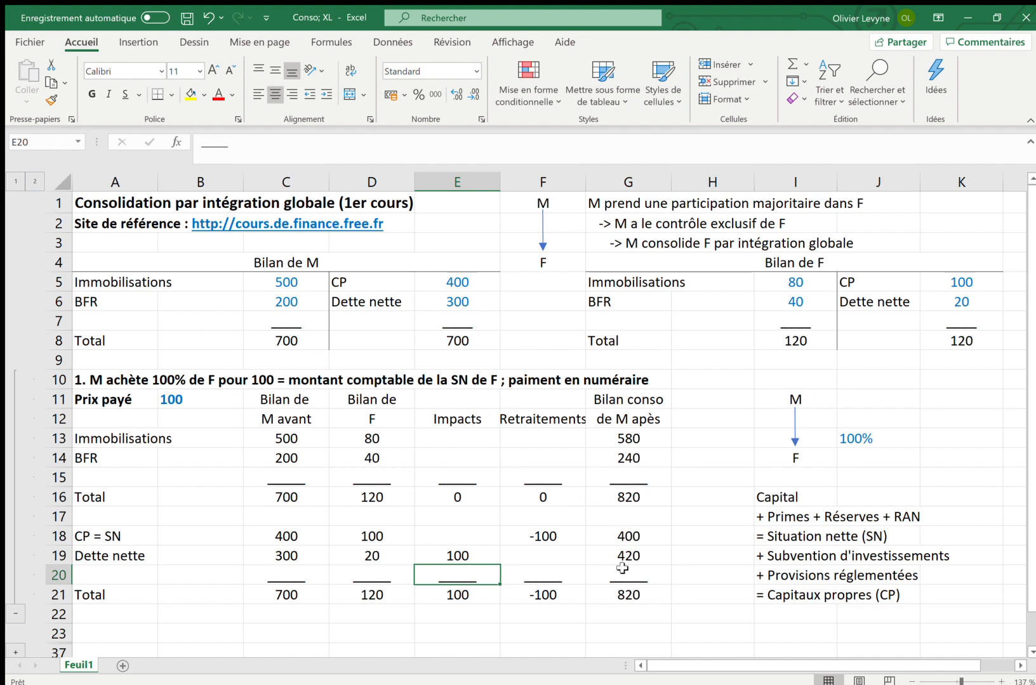
# Expand the collapsed row group for case 2 and check F's equity in D33 and the price paid in B25.
pyautogui.scroll(-1, 620, 584)
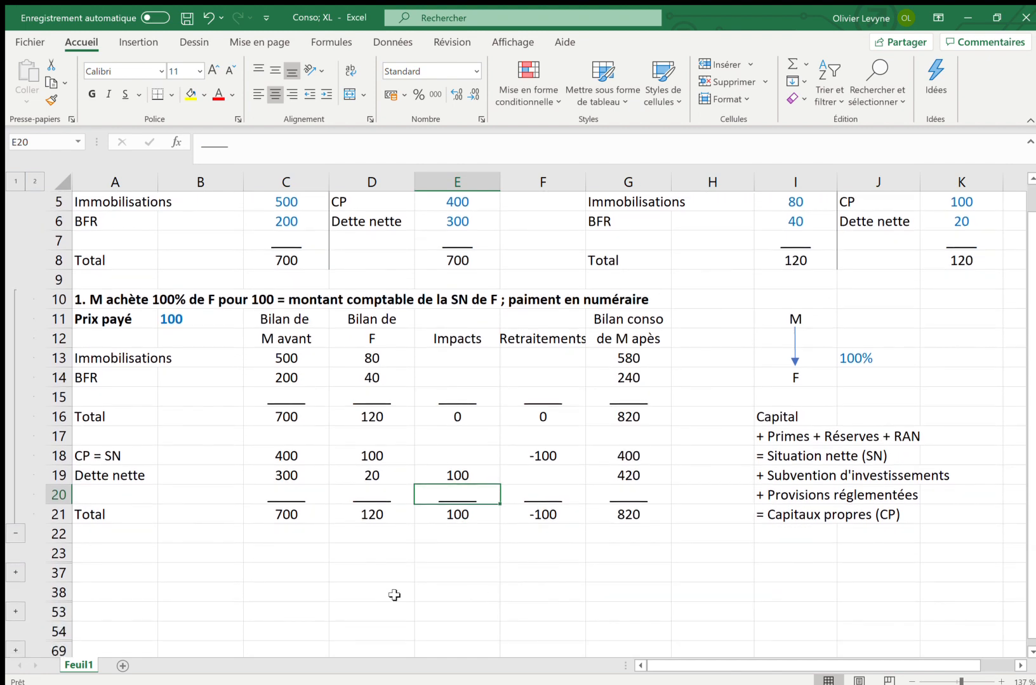
pyautogui.click(17, 572)
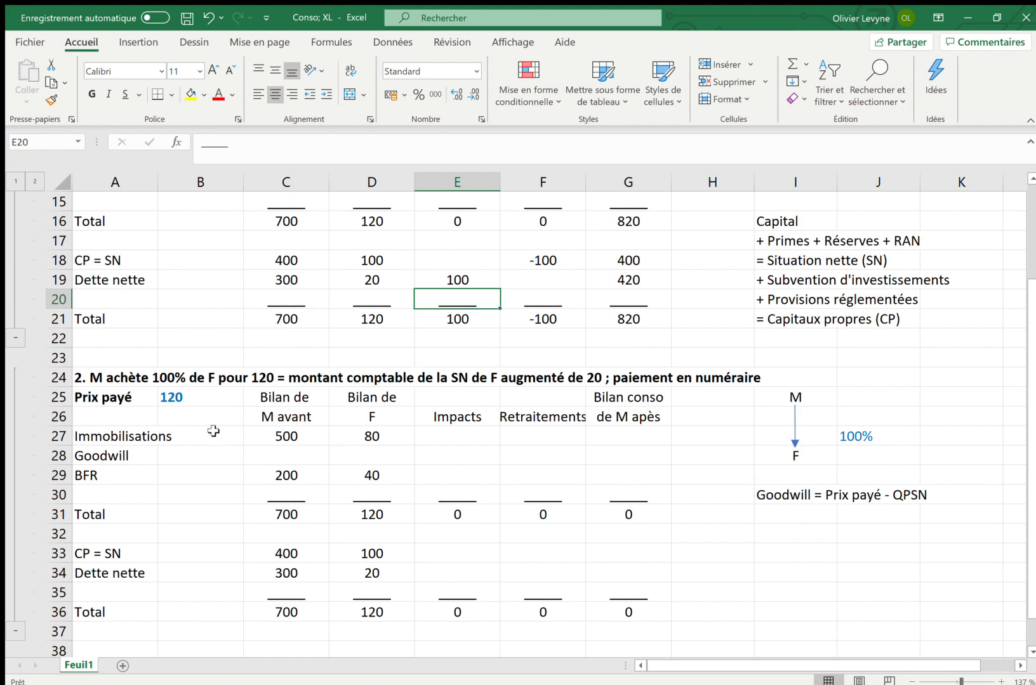
pyautogui.click(372, 553)
pyautogui.click(173, 397)
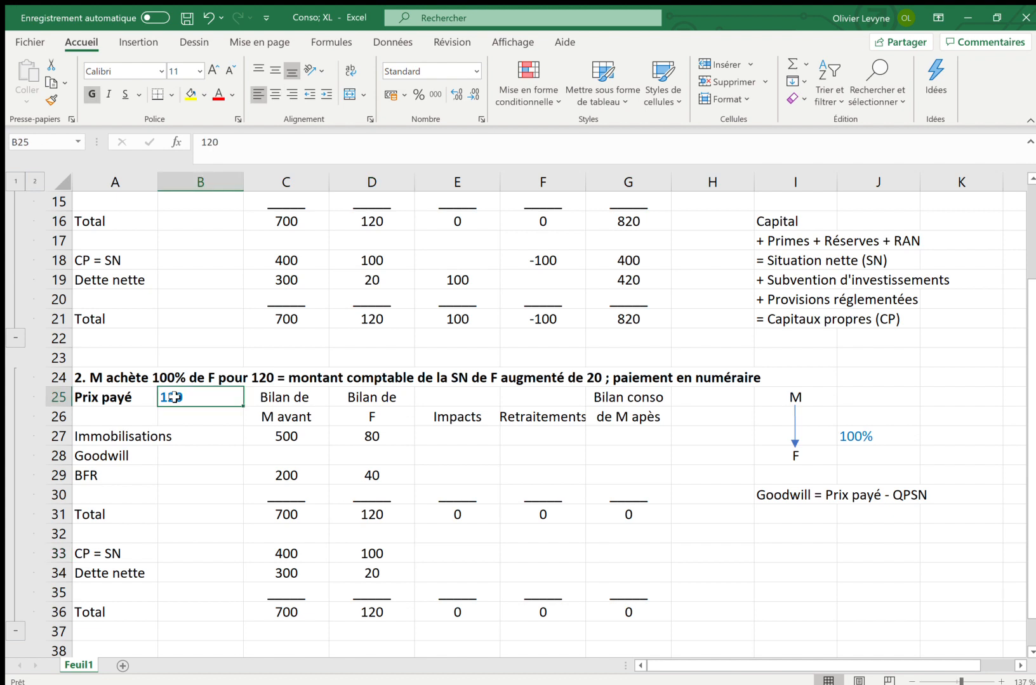
# In G27, enter =SOMME(C27:F27) to compute the consolidated Immobilisations for case 2.
pyautogui.click(623, 435)
pyautogui.write('=')
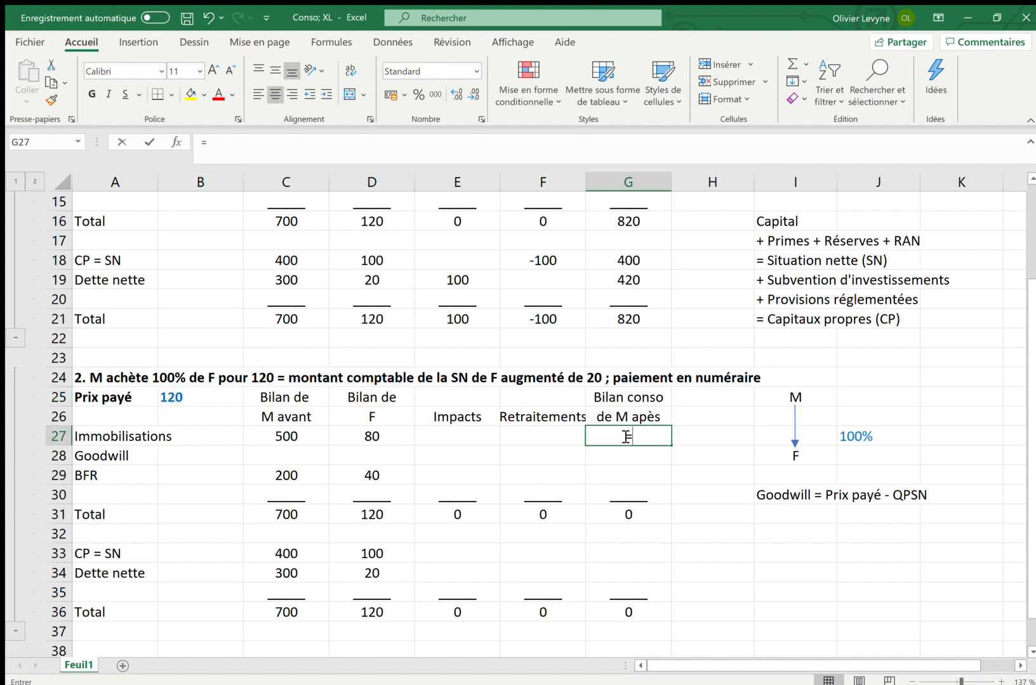
pyautogui.write('somm')
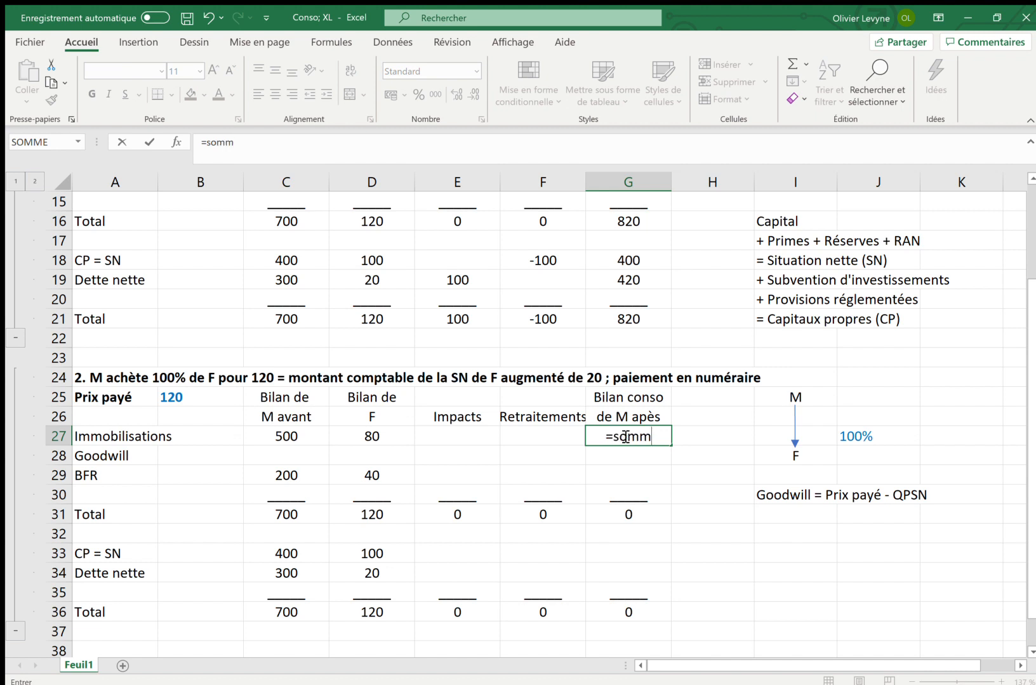
pyautogui.write('e(')
pyautogui.press('Left')
pyautogui.press('Left')
pyautogui.press('Left')
pyautogui.press('Left')
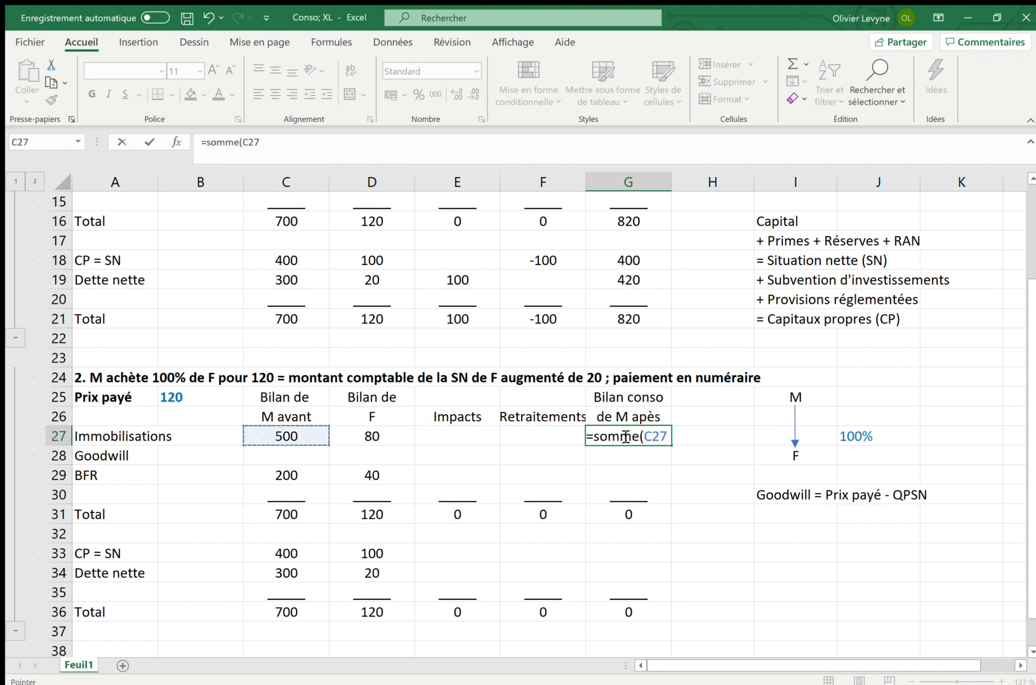
pyautogui.hotkey('shift', 'Right')
pyautogui.hotkey('shift', 'Right')
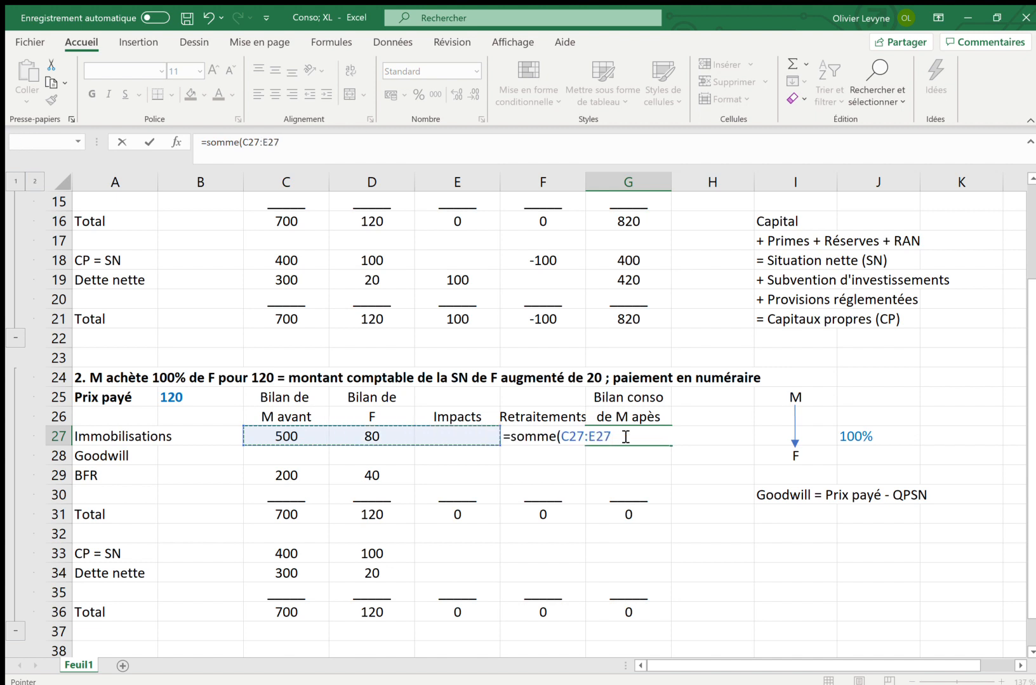
pyautogui.hotkey('shift', 'Right')
pyautogui.write(')')
pyautogui.press('Return')
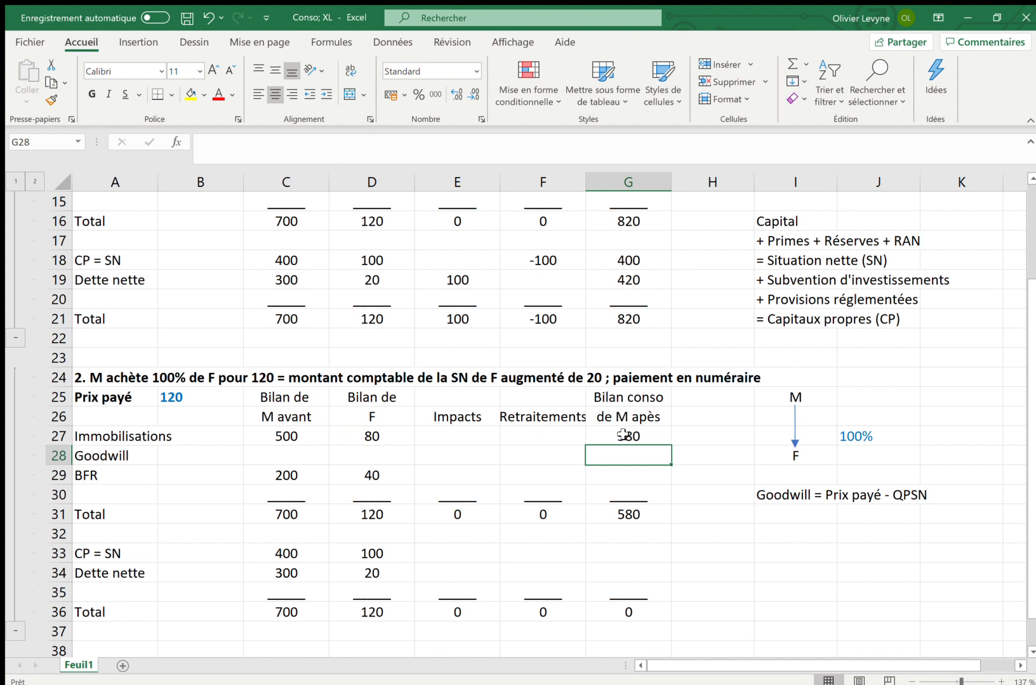
# Copy the consolidated sum formula from G27 down to the Goodwill and BFR rows, G28:G29.
pyautogui.click(622, 435)
pyautogui.hotkey('ctrl', 'c')
pyautogui.hotkey('shift', 'Down')
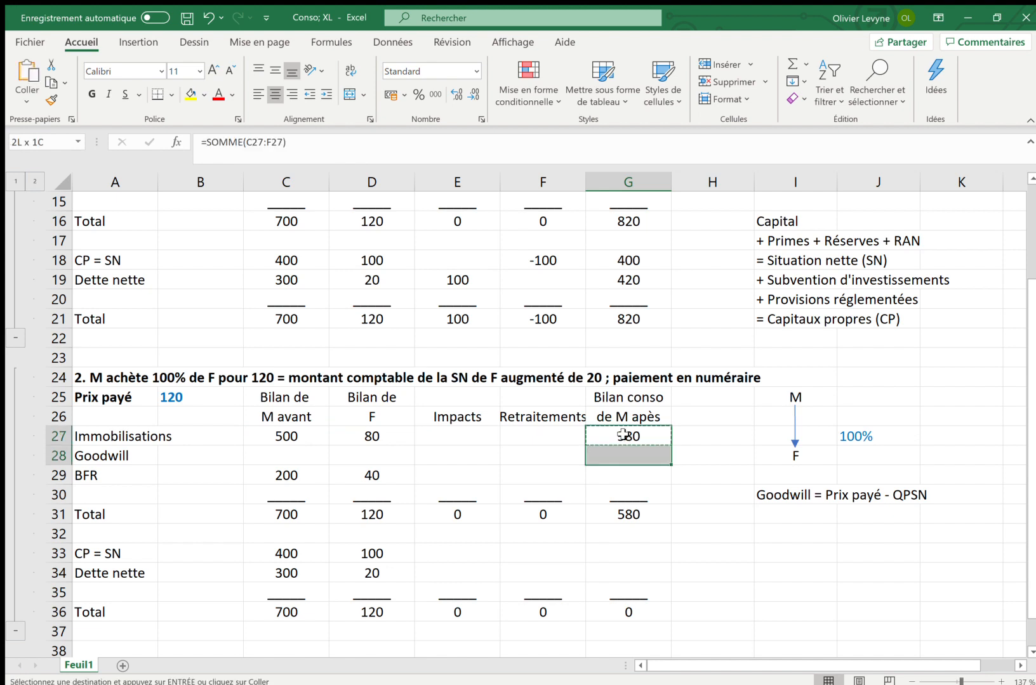
pyautogui.hotkey('shift', 'Down')
pyautogui.hotkey('ctrl', 'v')
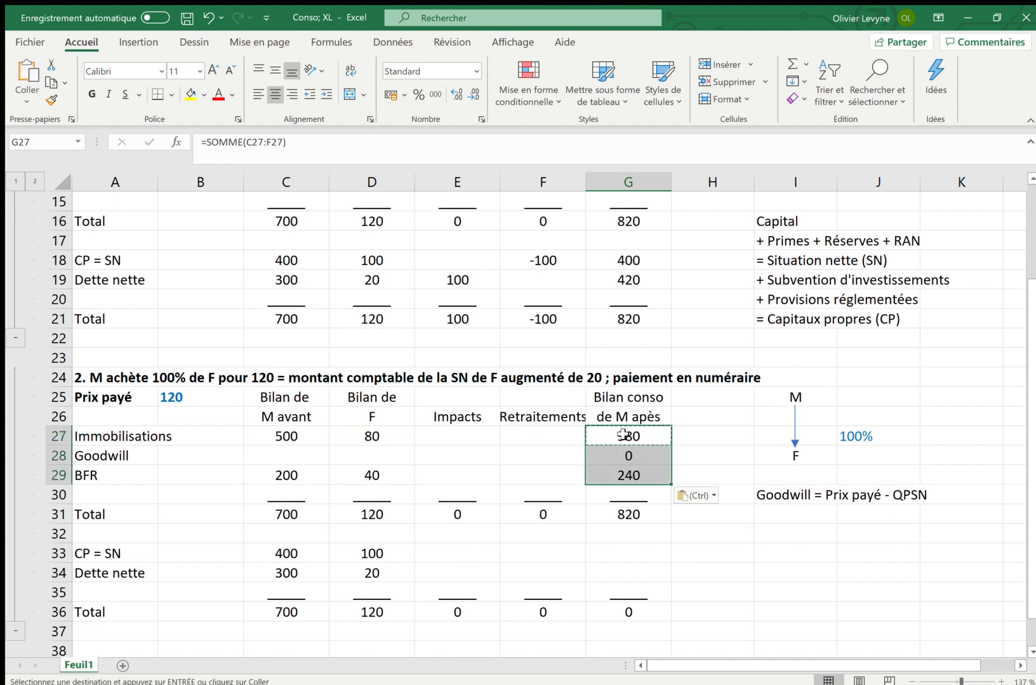
# Paste the same sum formula into G33:G34 for case 2's consolidated CP and Dette nette.
pyautogui.press('Down')
pyautogui.press('Down')
pyautogui.press('Down')
pyautogui.press('Down')
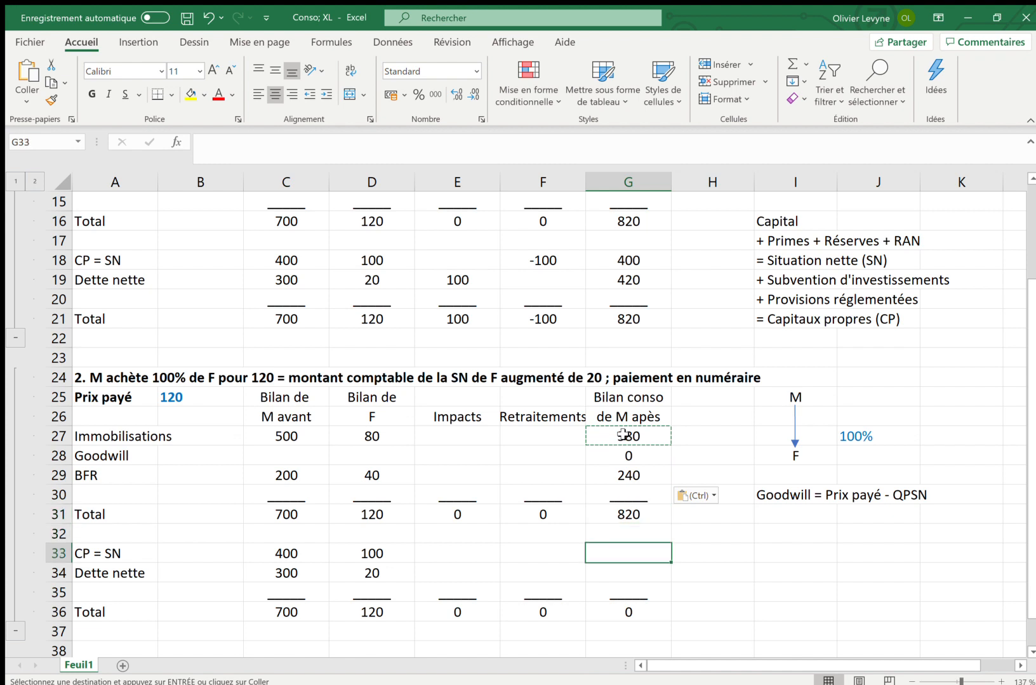
pyautogui.hotkey('shift', 'Down')
pyautogui.hotkey('ctrl', 'v')
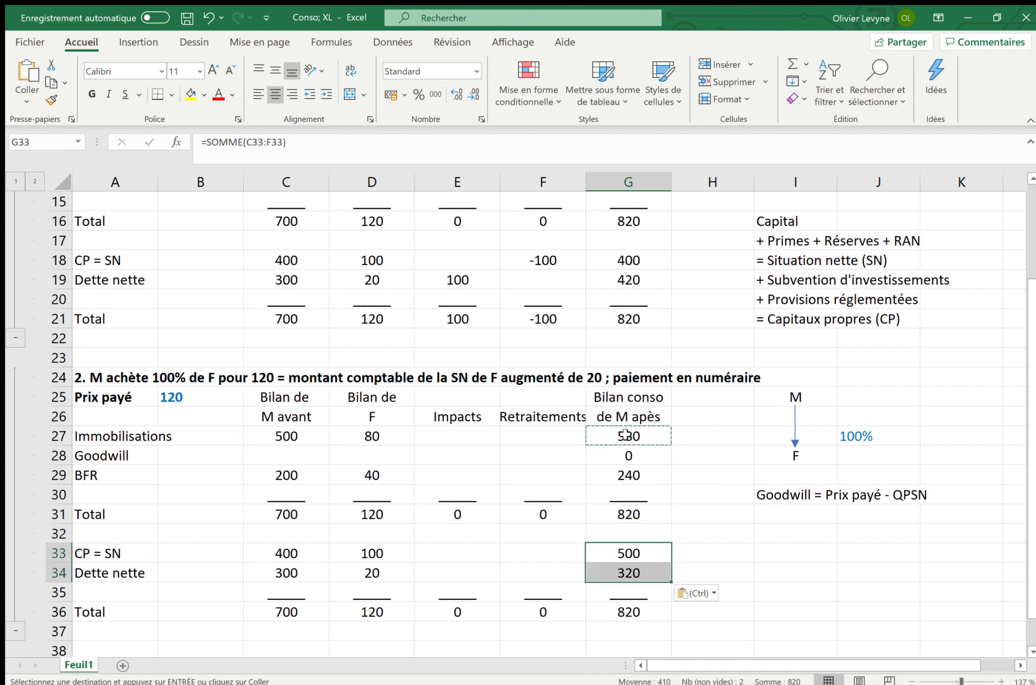
# Eliminate F's equity in case 2 by entering -D33 in the Retraitements cell F33.
pyautogui.press('Left')
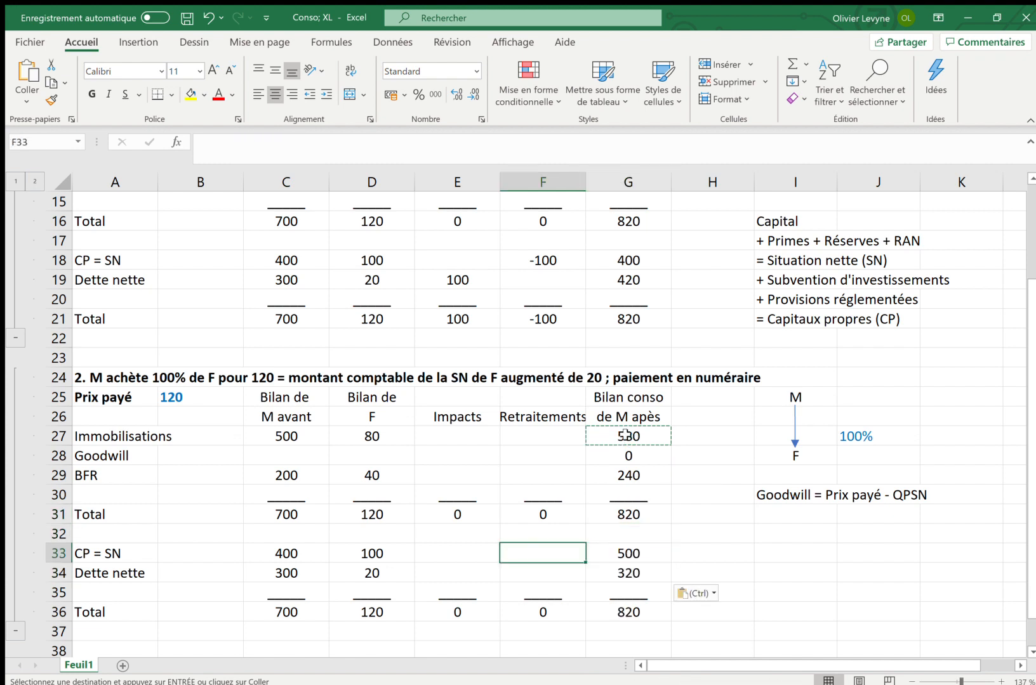
pyautogui.write('-')
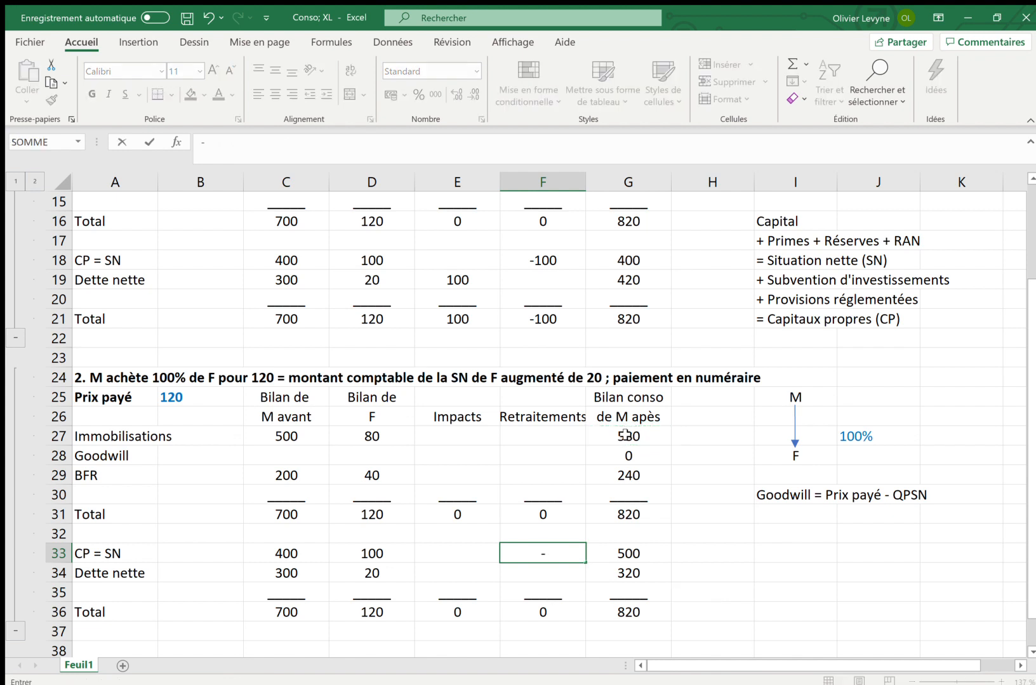
pyautogui.press('Left')
pyautogui.press('Left')
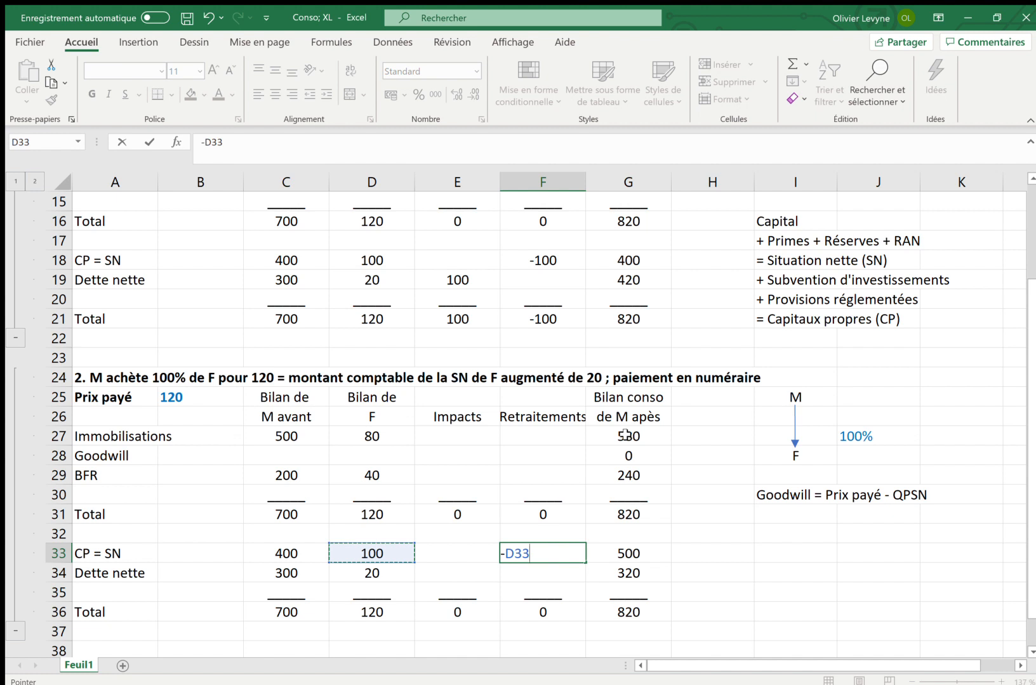
pyautogui.press('Return')
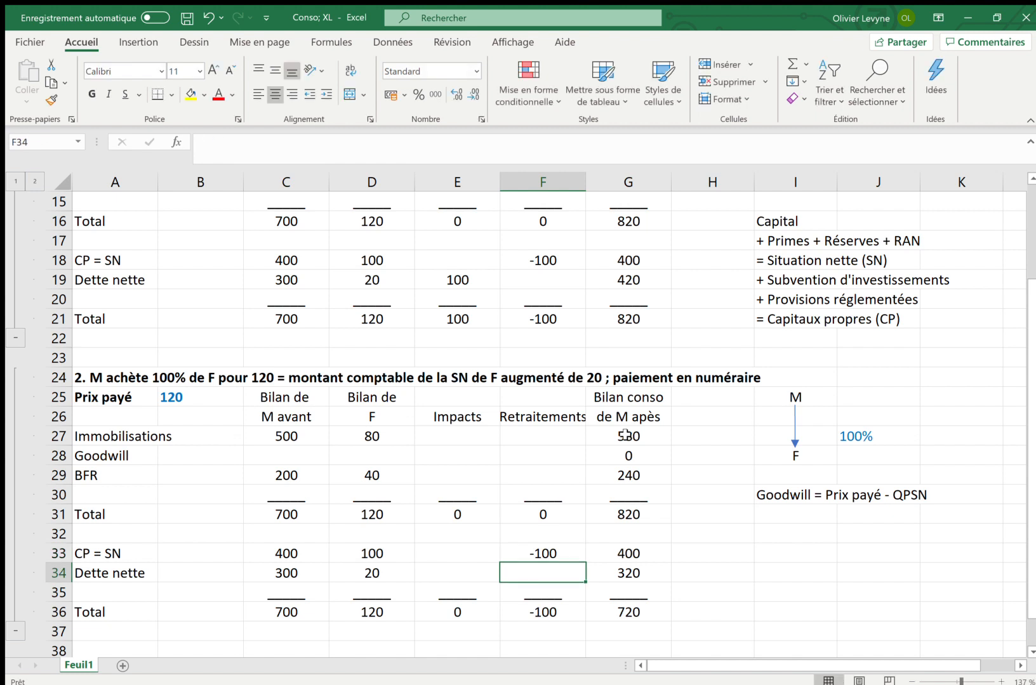
# Record the cash payment's impact on case 2's Dette nette by entering 120 in E34.
pyautogui.press('Left')
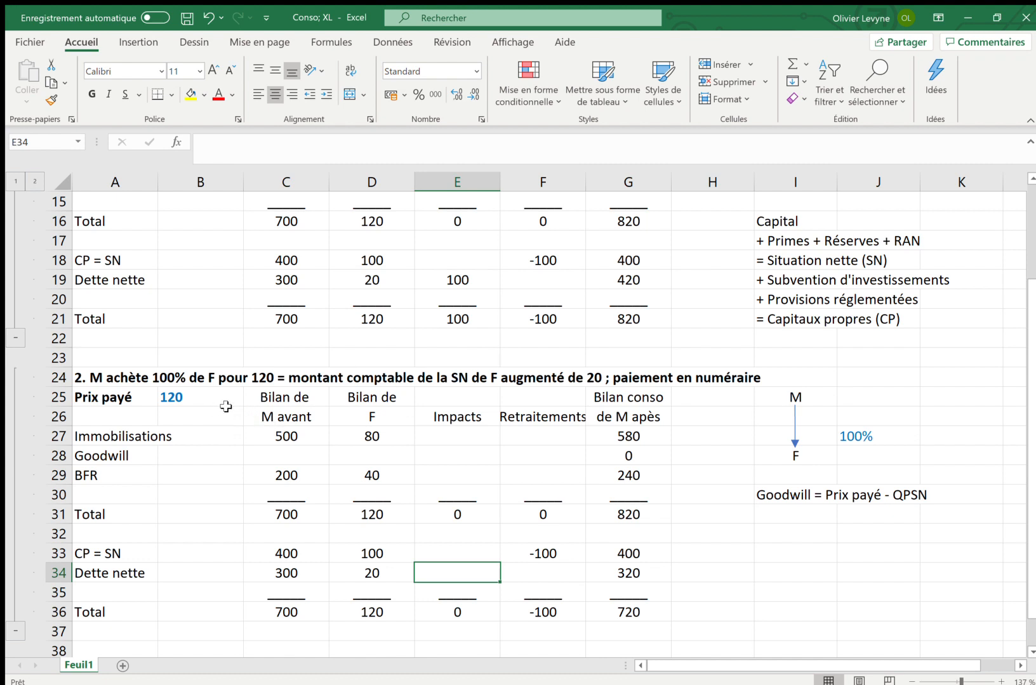
pyautogui.write('120')
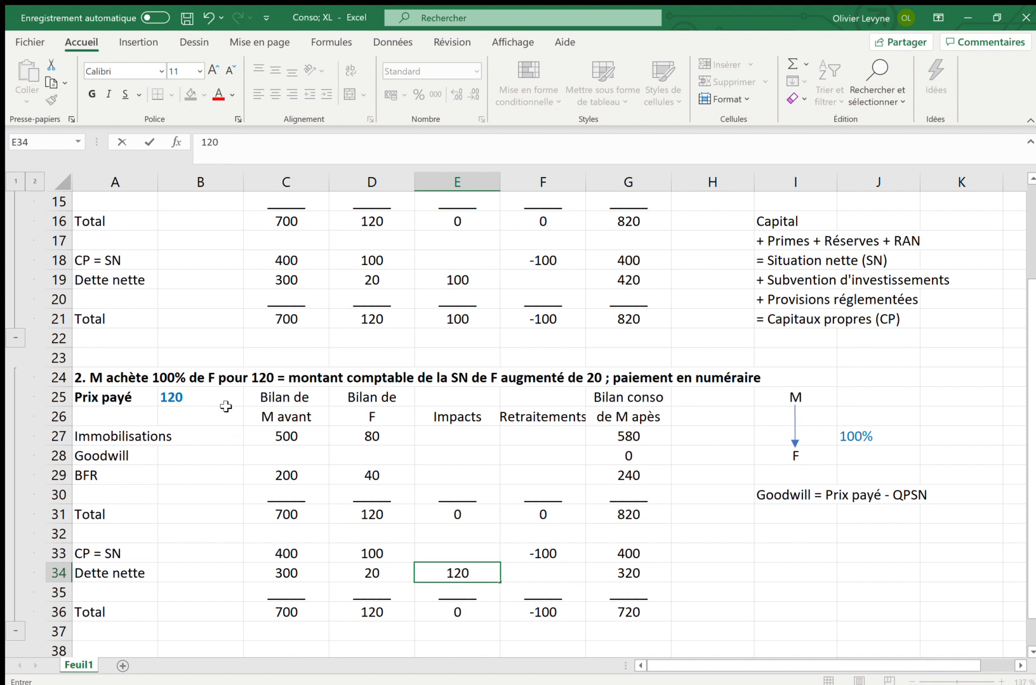
pyautogui.press('Return')
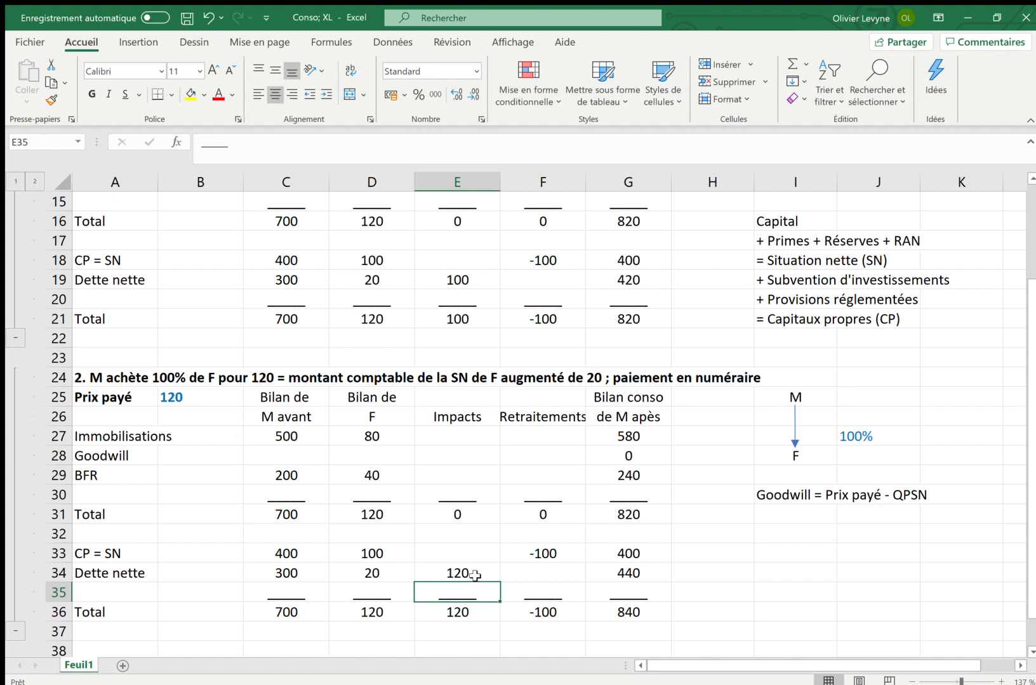
# Calculate case 2's goodwill in the Impacts cell E28 with =B25-D33, the price paid minus F's equity.
pyautogui.press('Up')
pyautogui.press('Up')
pyautogui.press('Up')
pyautogui.press('Up')
pyautogui.press('Up')
pyautogui.press('Up')
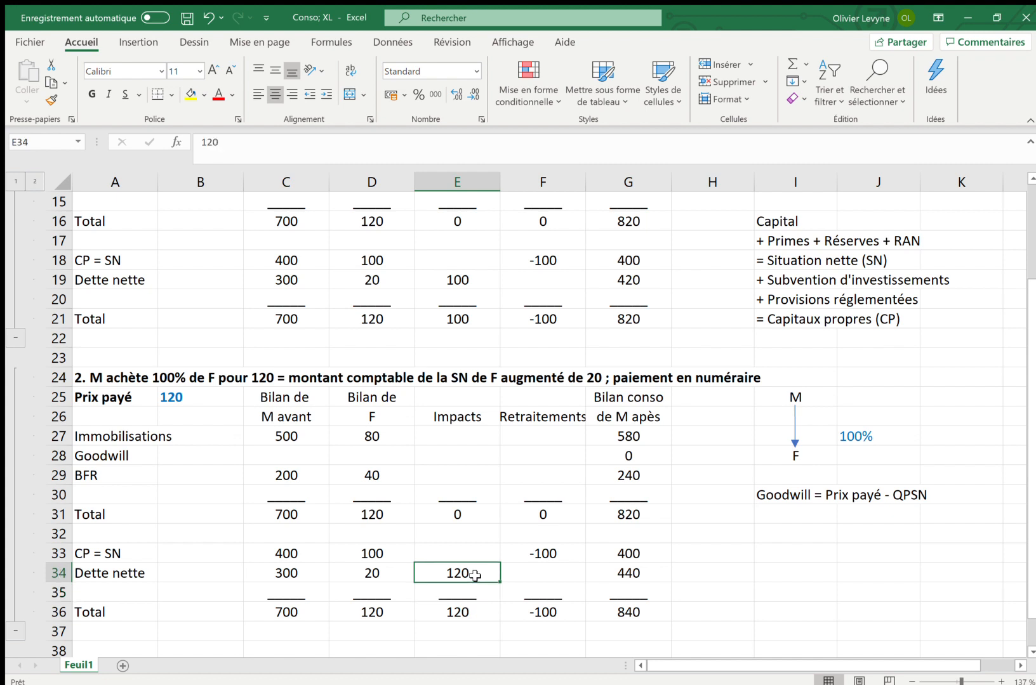
pyautogui.press('Up')
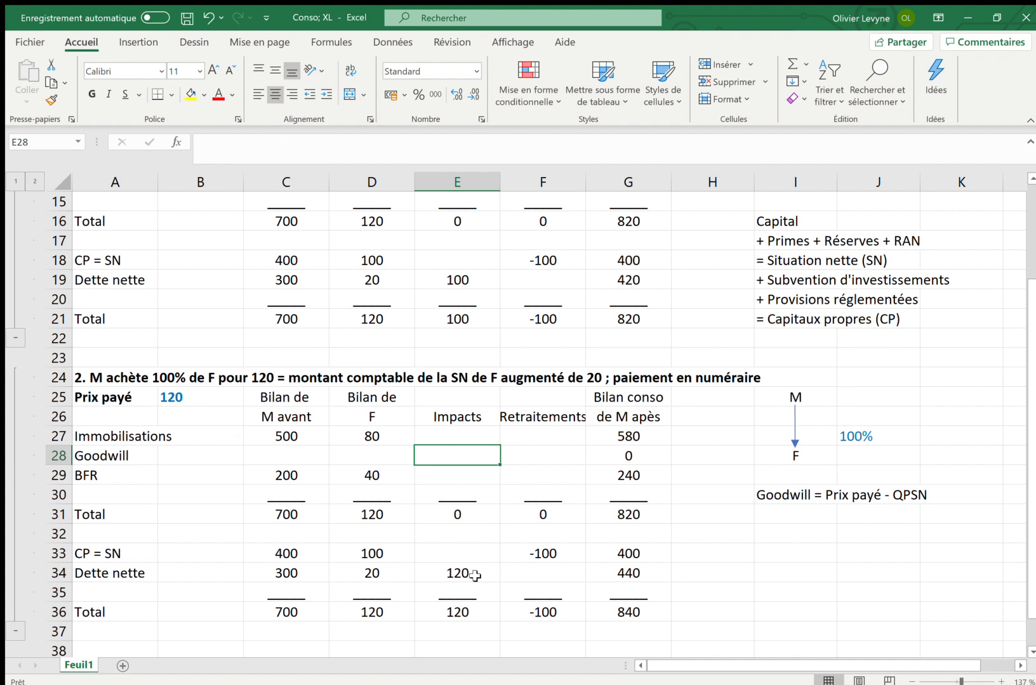
pyautogui.write('=')
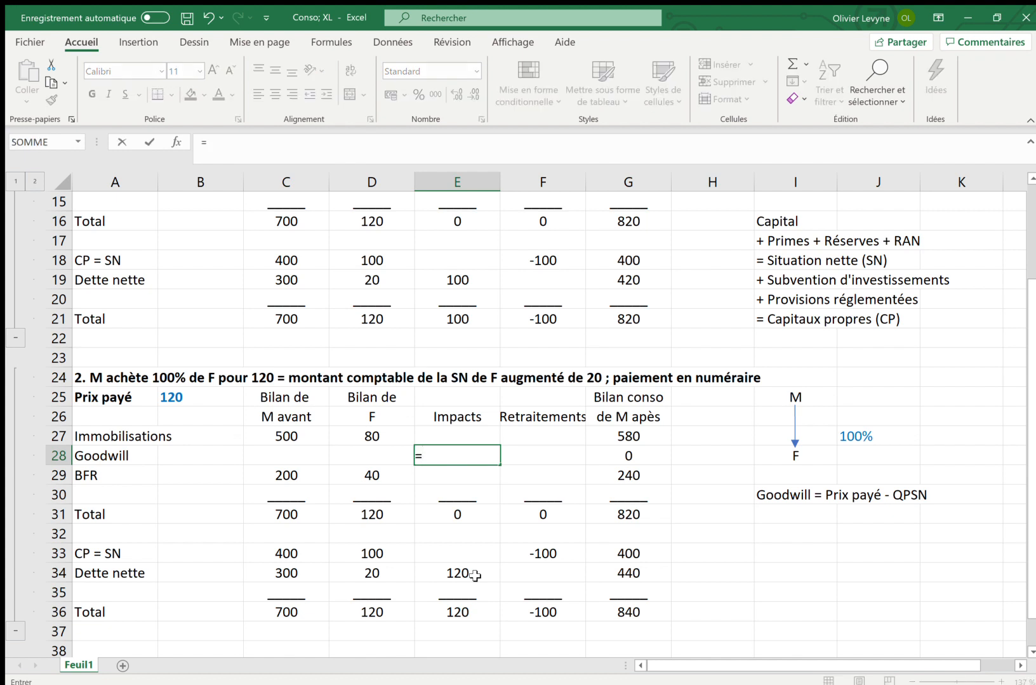
pyautogui.press('Down')
pyautogui.press('Down')
pyautogui.press('Down')
pyautogui.press('Down')
pyautogui.press('Down')
pyautogui.press('Down')
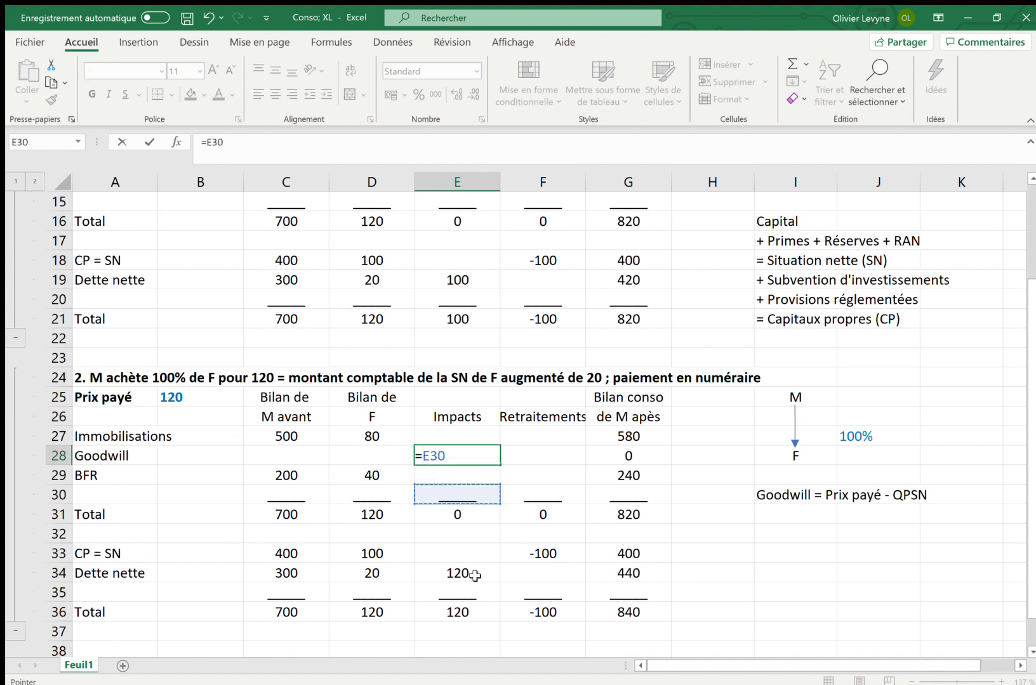
pyautogui.press('Left')
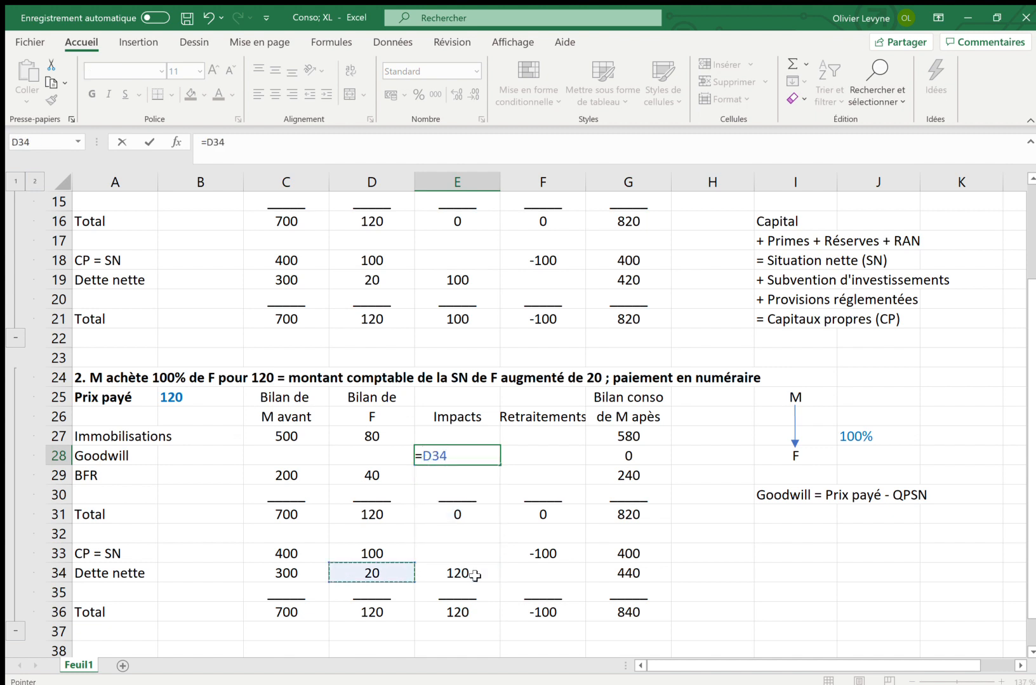
pyautogui.press('Left')
pyautogui.press('Left')
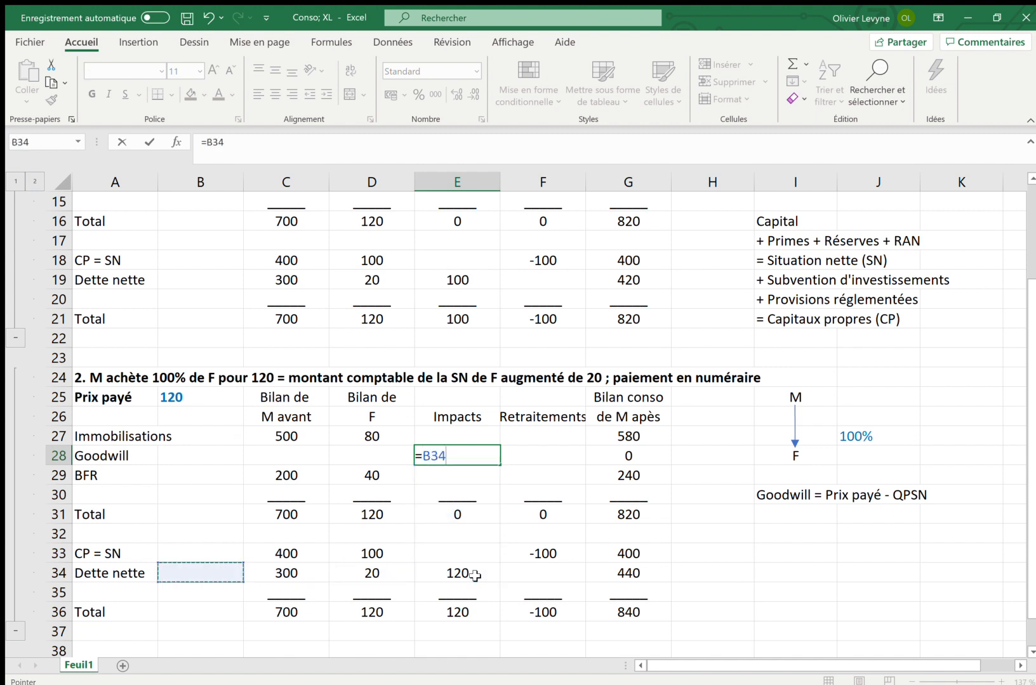
pyautogui.press('Up')
pyautogui.press('Up')
pyautogui.press('Up')
pyautogui.press('Up')
pyautogui.press('Up')
pyautogui.press('Up')
pyautogui.press('Up')
pyautogui.press('Up')
pyautogui.press('Up')
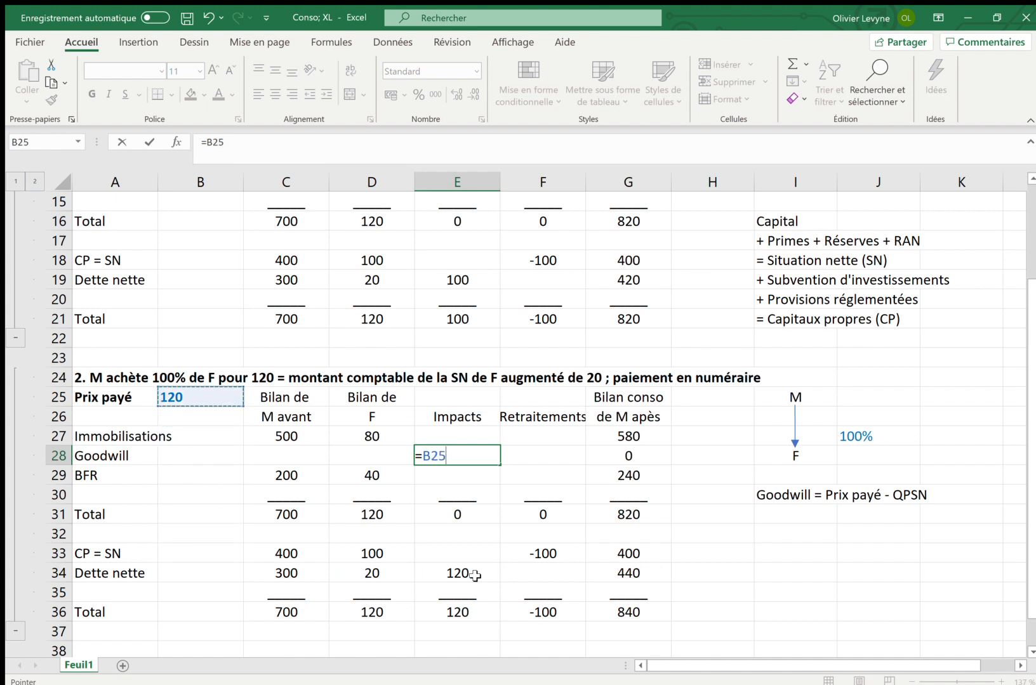
pyautogui.write('-')
pyautogui.click(382, 556)
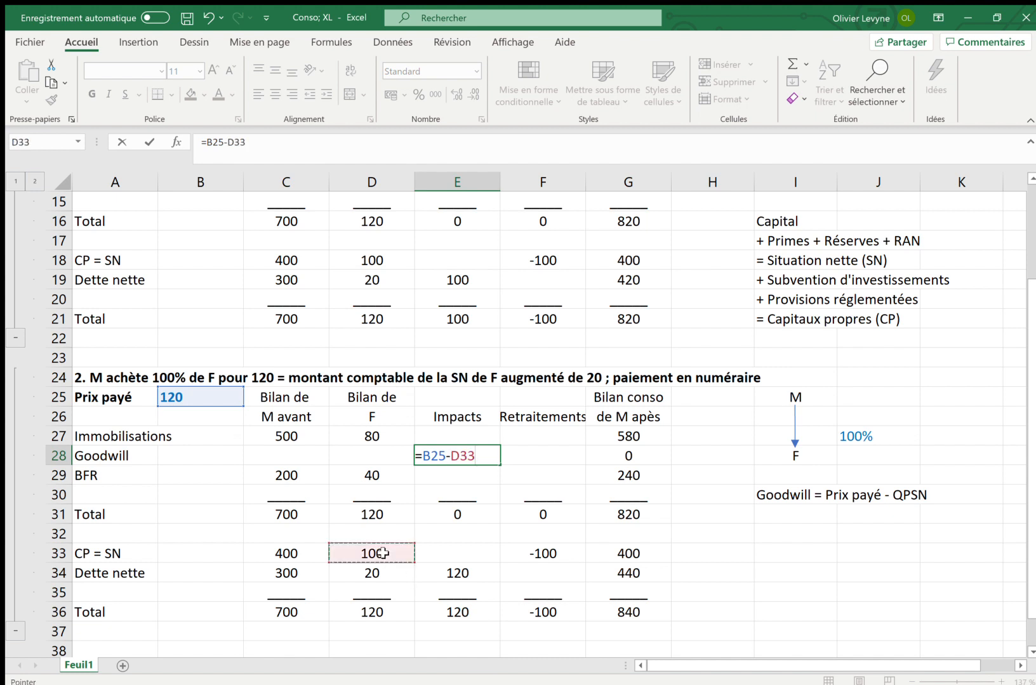
pyautogui.press('Return')
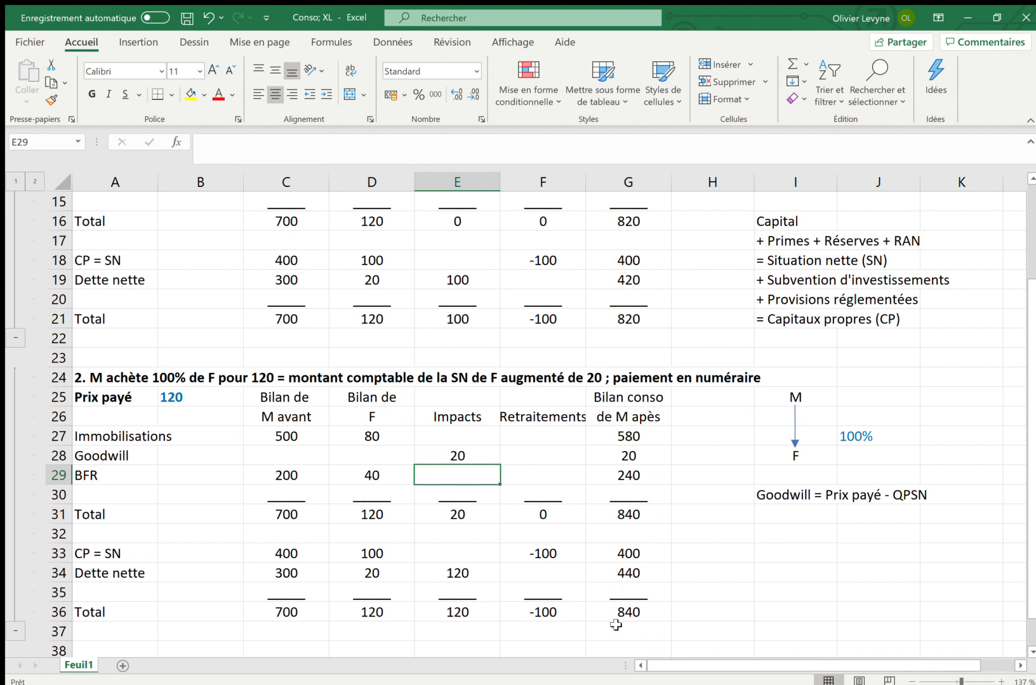
# Expand the collapsed row group for case 3 and copy the sum formula from G33 into G42:G44.
pyautogui.scroll(-3, 616, 625)
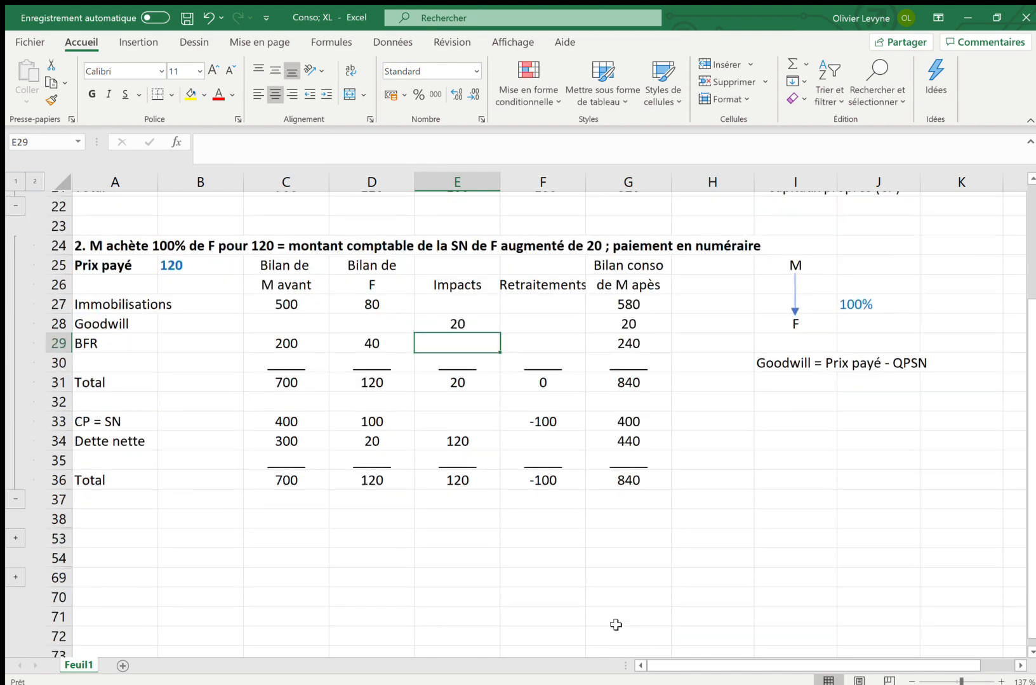
pyautogui.click(15, 533)
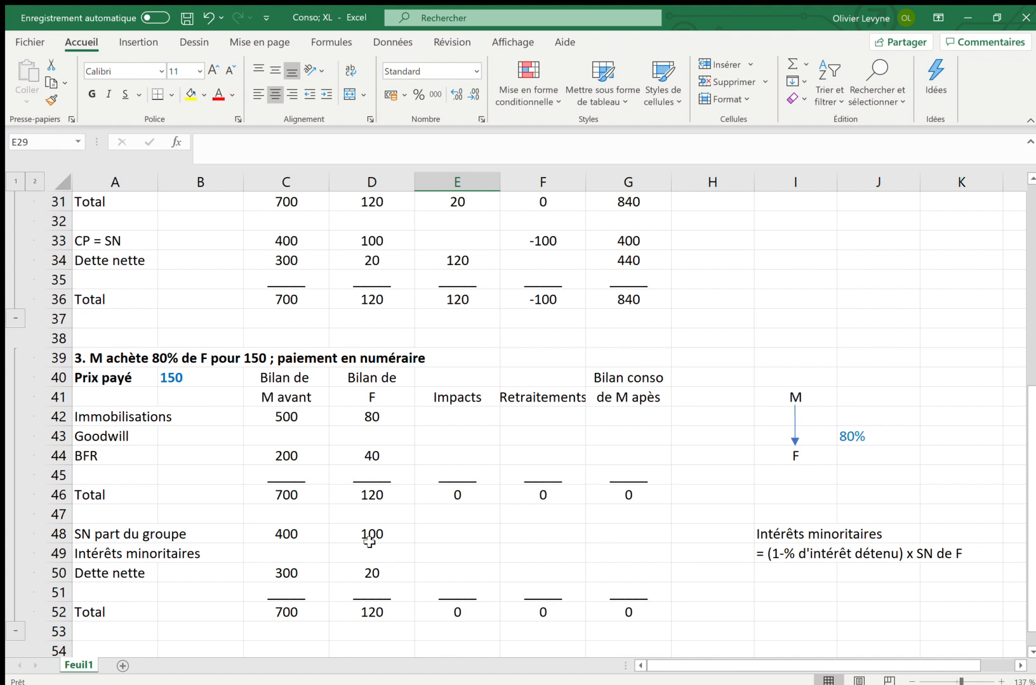
pyautogui.click(614, 244)
pyautogui.hotkey('ctrl', 'c')
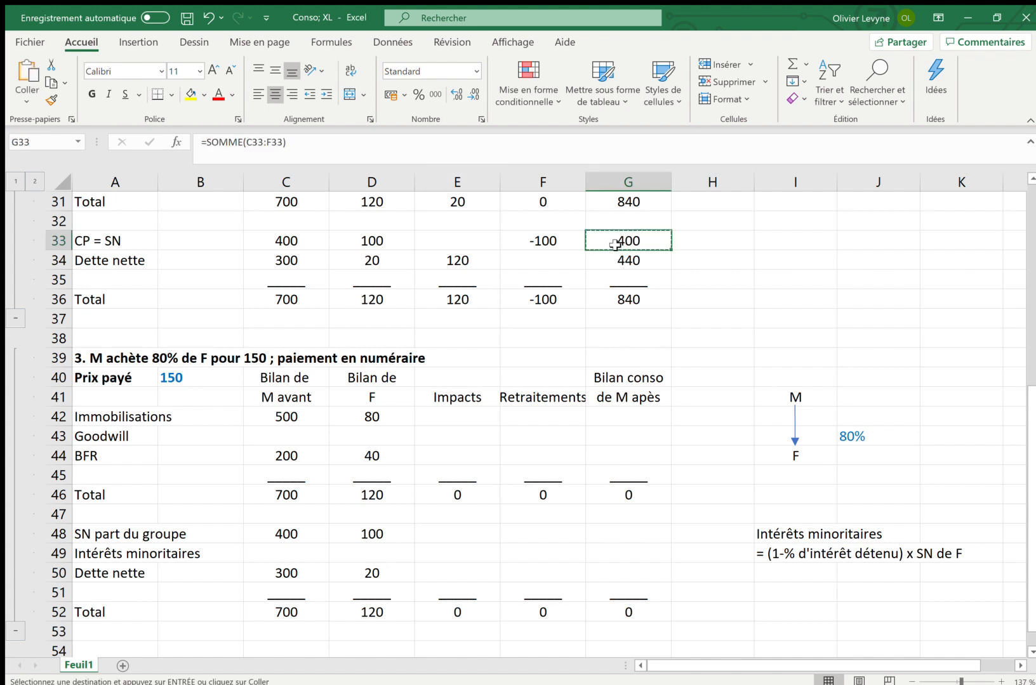
pyautogui.moveTo(613, 421); pyautogui.dragTo(611, 450)
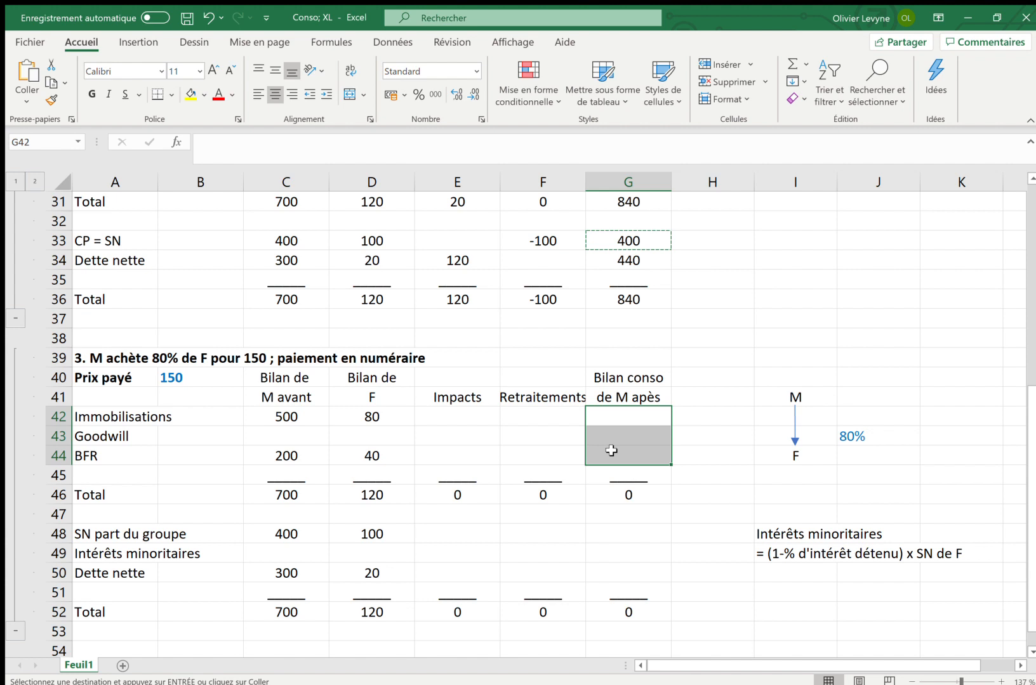
pyautogui.hotkey('ctrl', 'v')
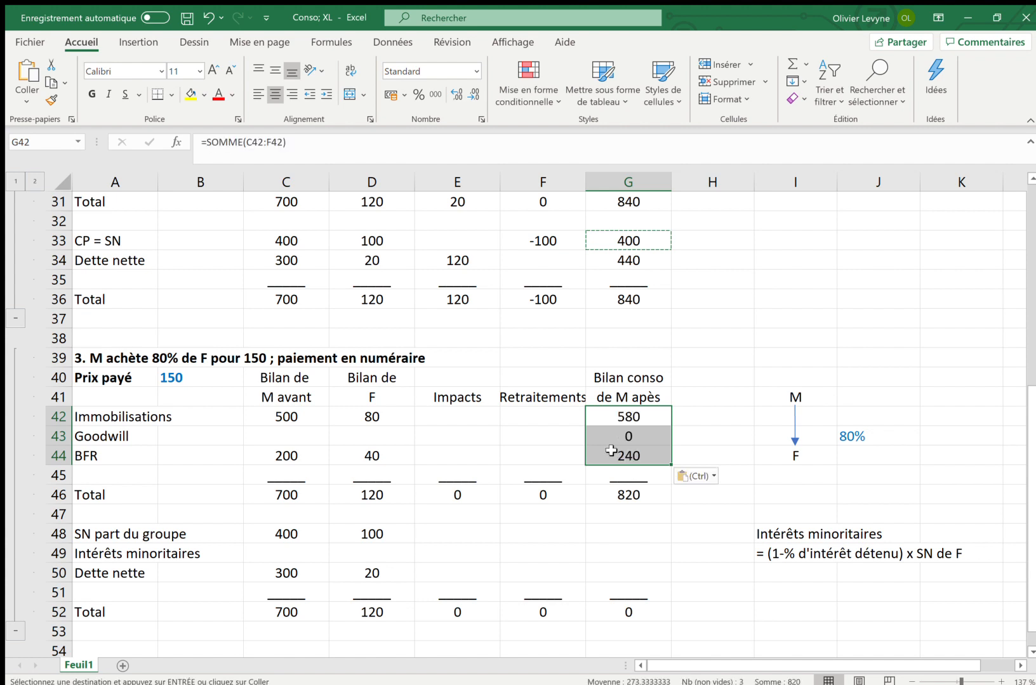
# Paste the sum formula into G48:G50 for case 3's consolidated group equity, minority interests and net debt.
pyautogui.click(618, 517)
pyautogui.moveTo(607, 535); pyautogui.dragTo(605, 574)
pyautogui.hotkey('ctrl', 'v')
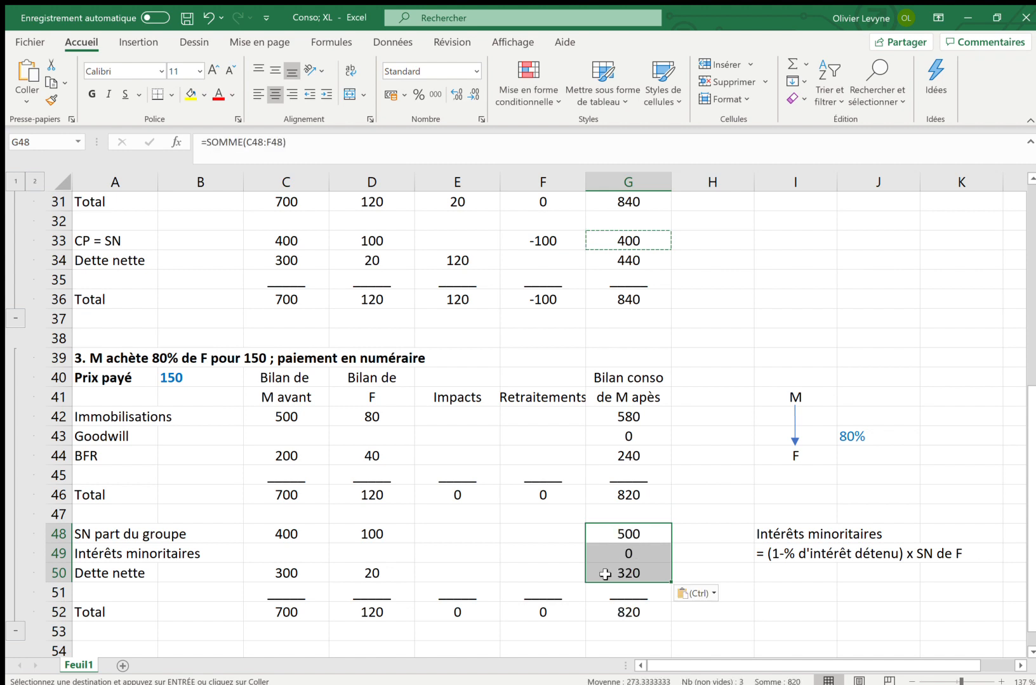
# Eliminate F's equity in case 3 by entering -D48 in the Retraitements cell F48.
pyautogui.click(525, 537)
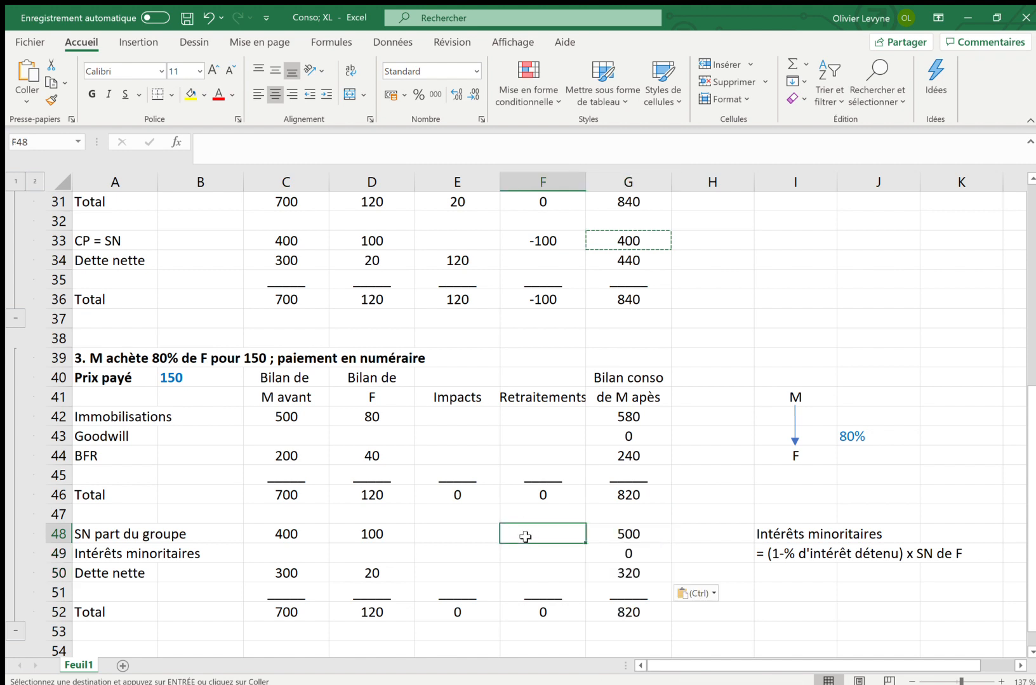
pyautogui.write('-')
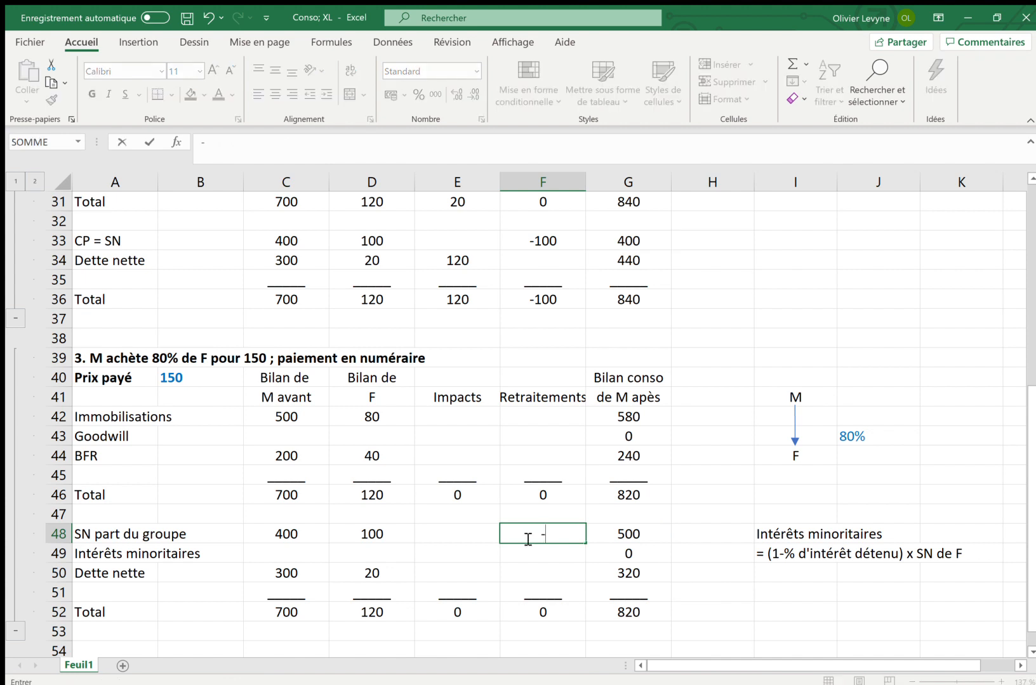
pyautogui.press('Left')
pyautogui.press('Left')
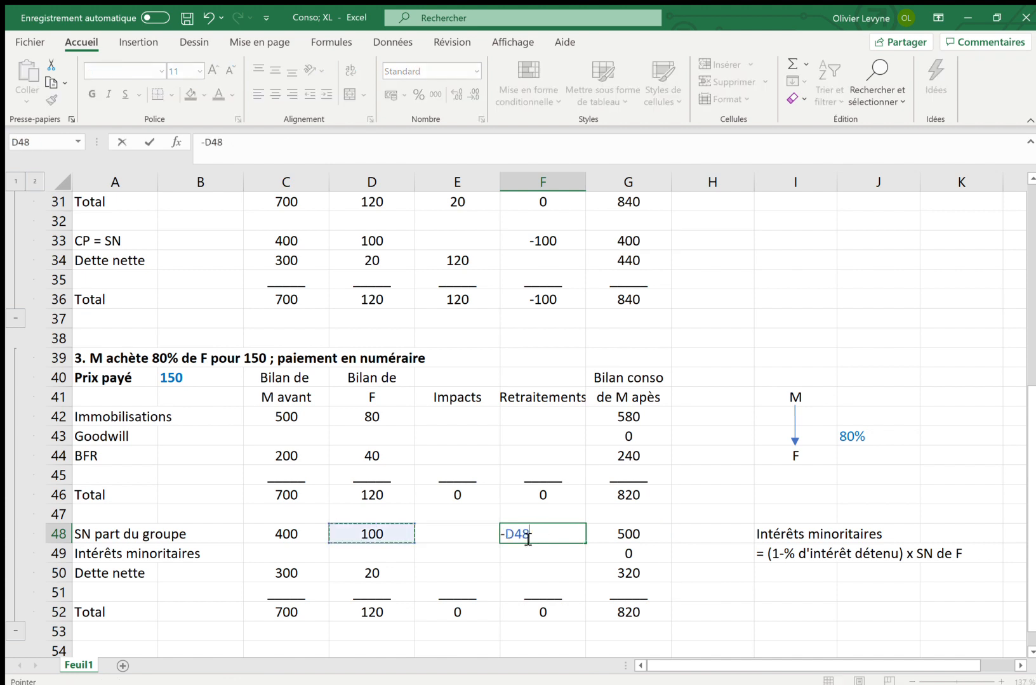
pyautogui.press('Return')
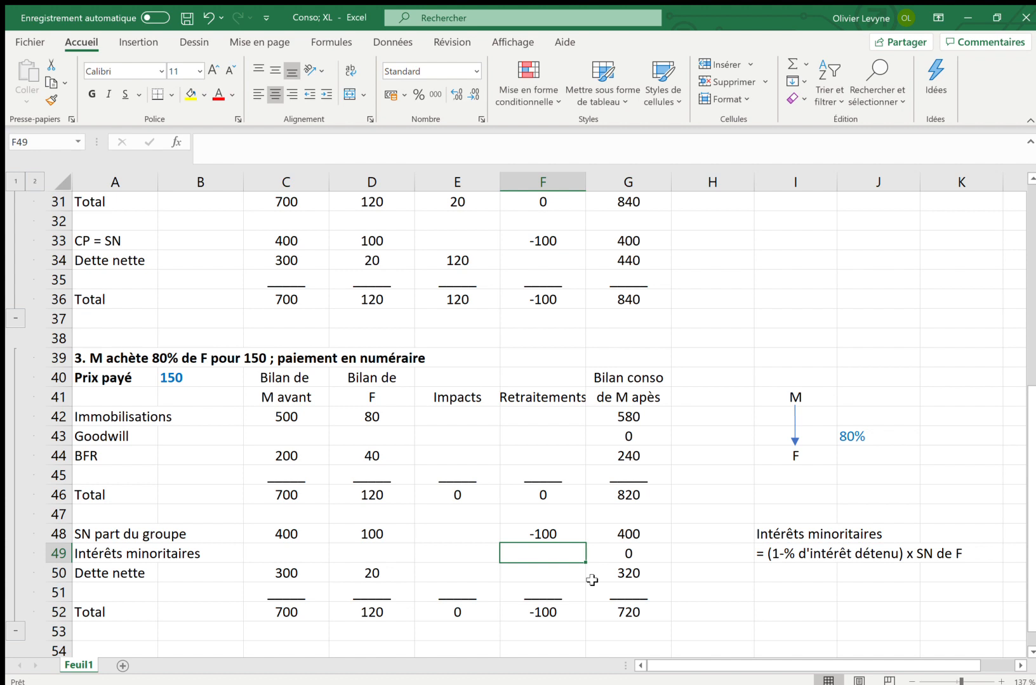
# Calculate case 3's goodwill in E43 with =B40-J43*D48, the price paid minus the 80% share of F's equity.
pyautogui.press('Left')
pyautogui.press('Up')
pyautogui.press('Up')
pyautogui.press('Up')
pyautogui.press('Up')
pyautogui.press('Up')
pyautogui.press('Up')
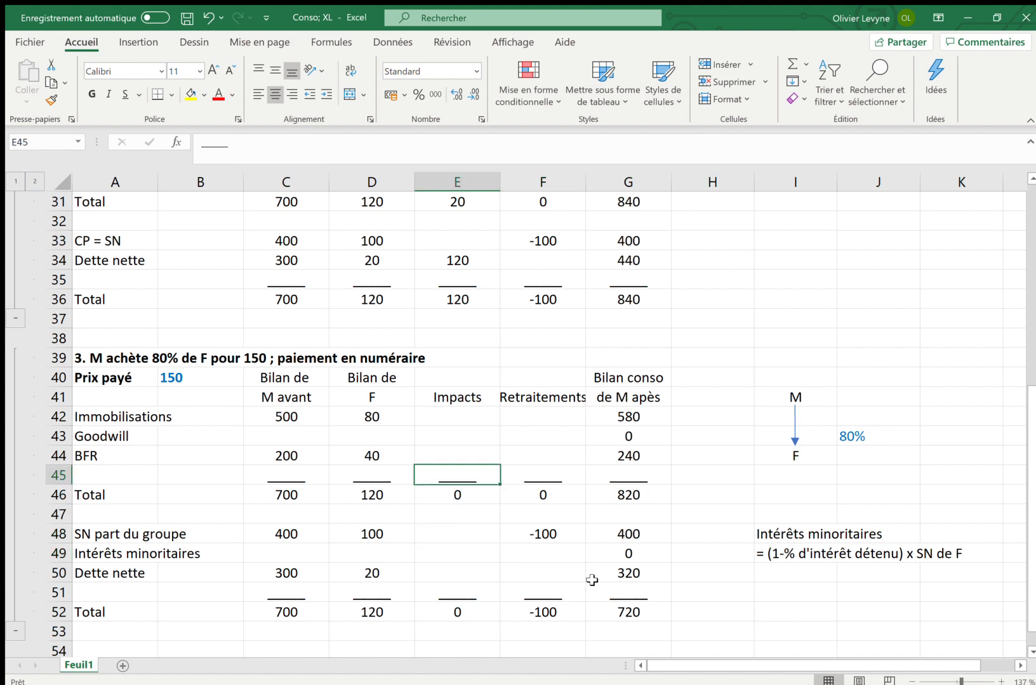
pyautogui.write('=')
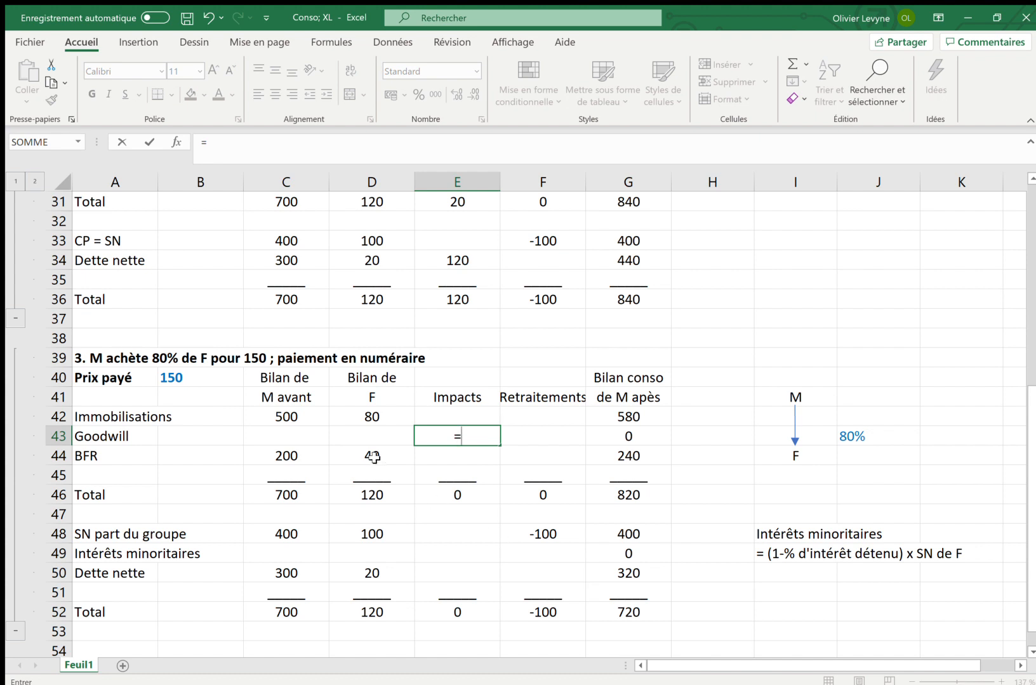
pyautogui.click(214, 373)
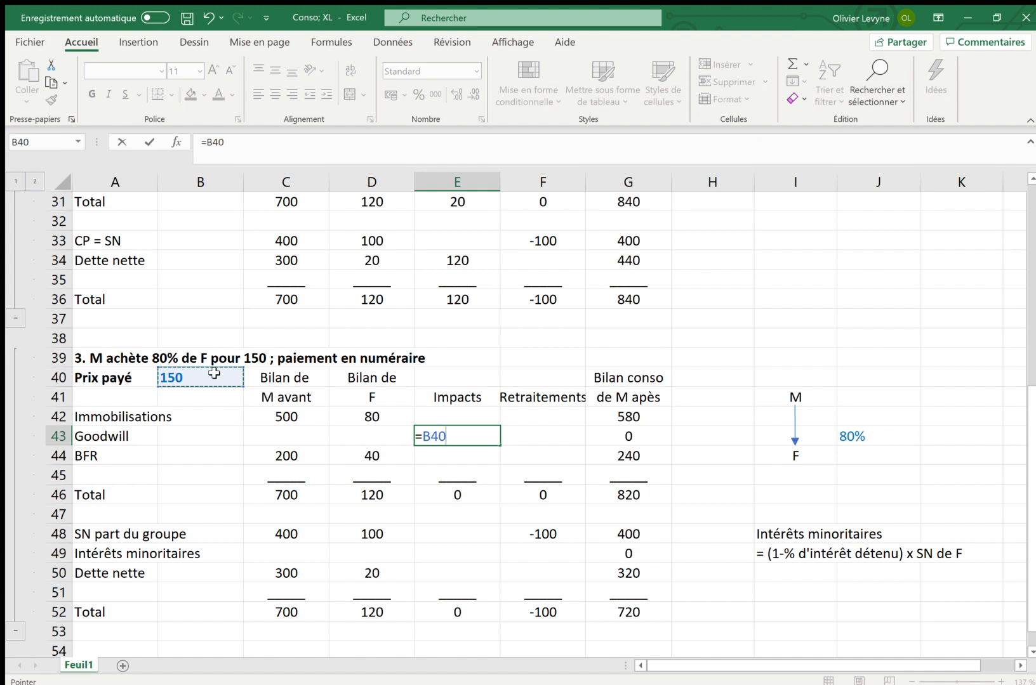
pyautogui.write('-')
pyautogui.click(851, 437)
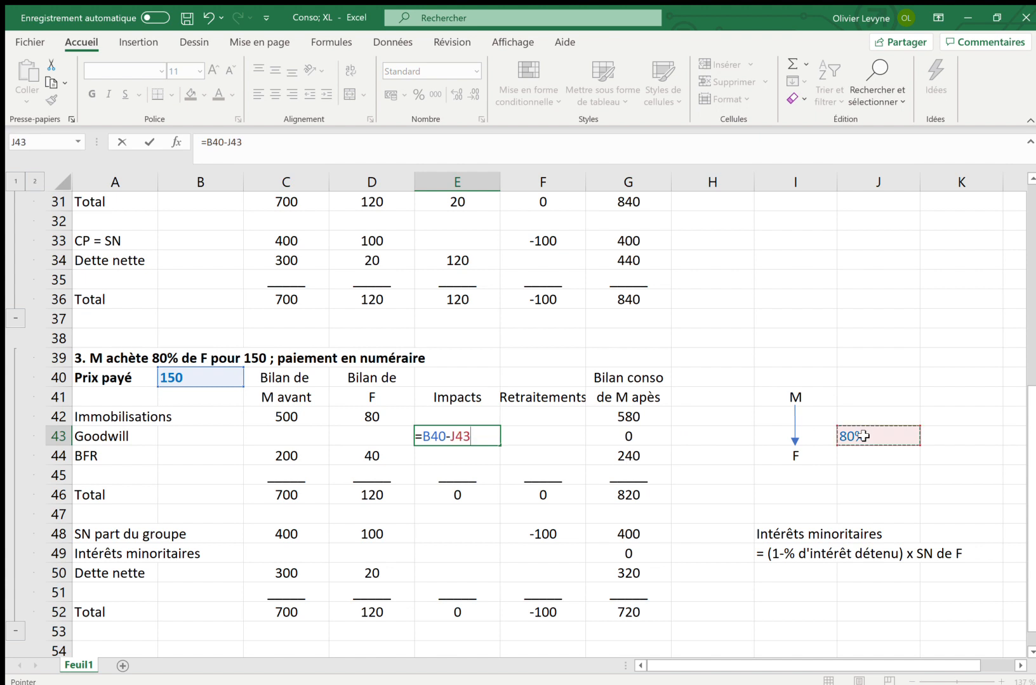
pyautogui.write('*')
pyautogui.click(387, 537)
pyautogui.press('Return')
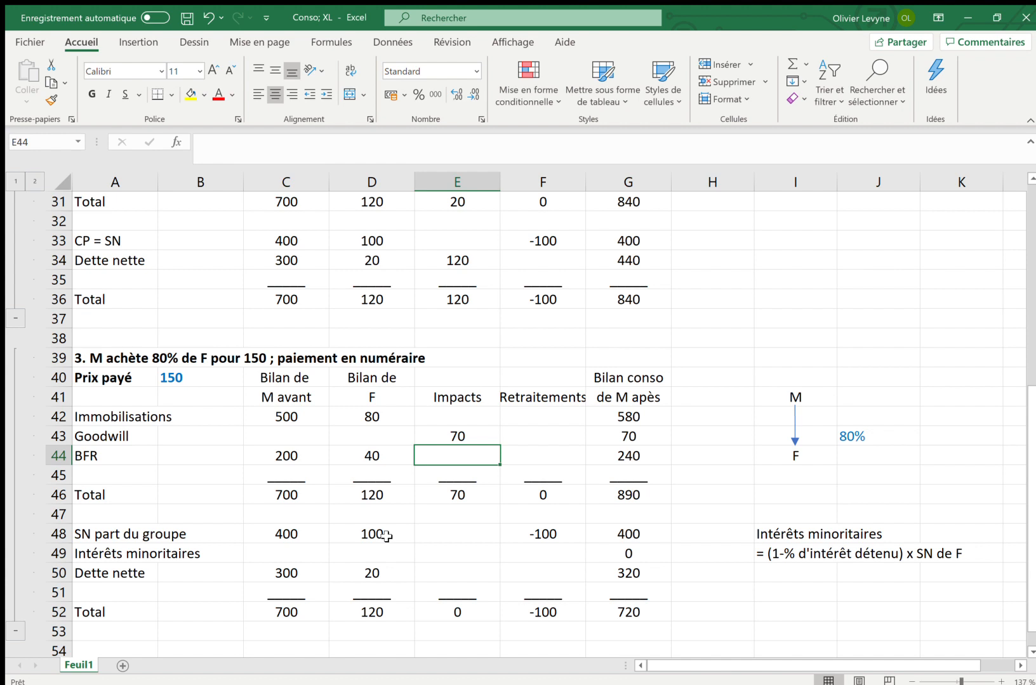
# Calculate case 3's minority interests in E49 with =(1-J43)*D48, the share of F's equity not held by M.
pyautogui.press('Up')
pyautogui.press('Up')
pyautogui.press('Up')
pyautogui.press('Up')
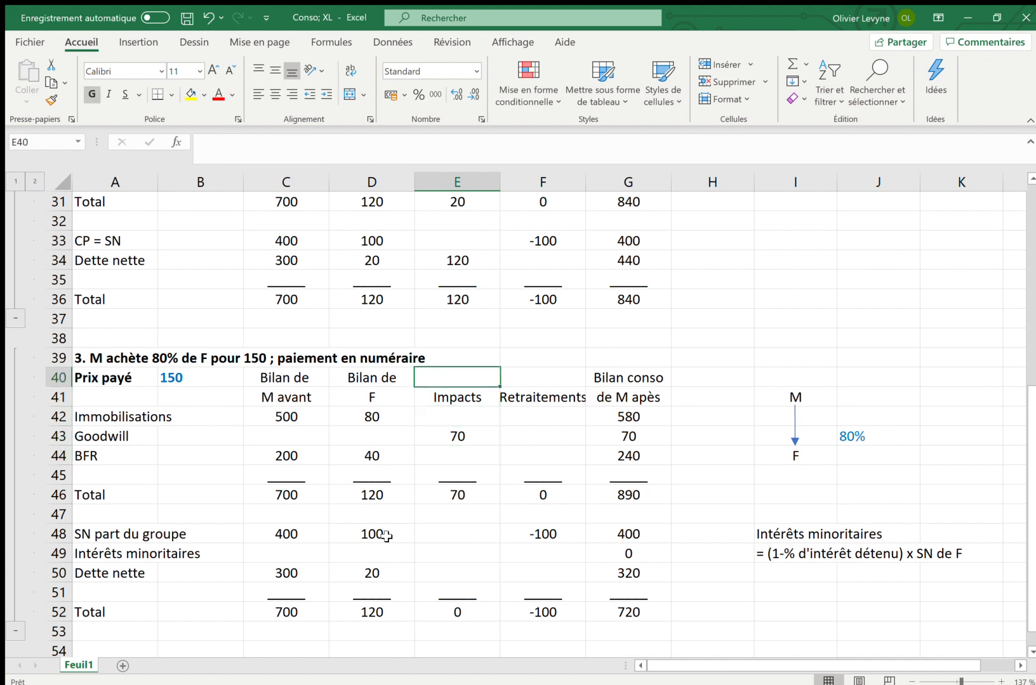
pyautogui.press('Down')
pyautogui.press('Down')
pyautogui.press('Down')
pyautogui.press('Down')
pyautogui.press('Down')
pyautogui.press('Down')
pyautogui.press('Down')
pyautogui.press('Down')
pyautogui.press('Down')
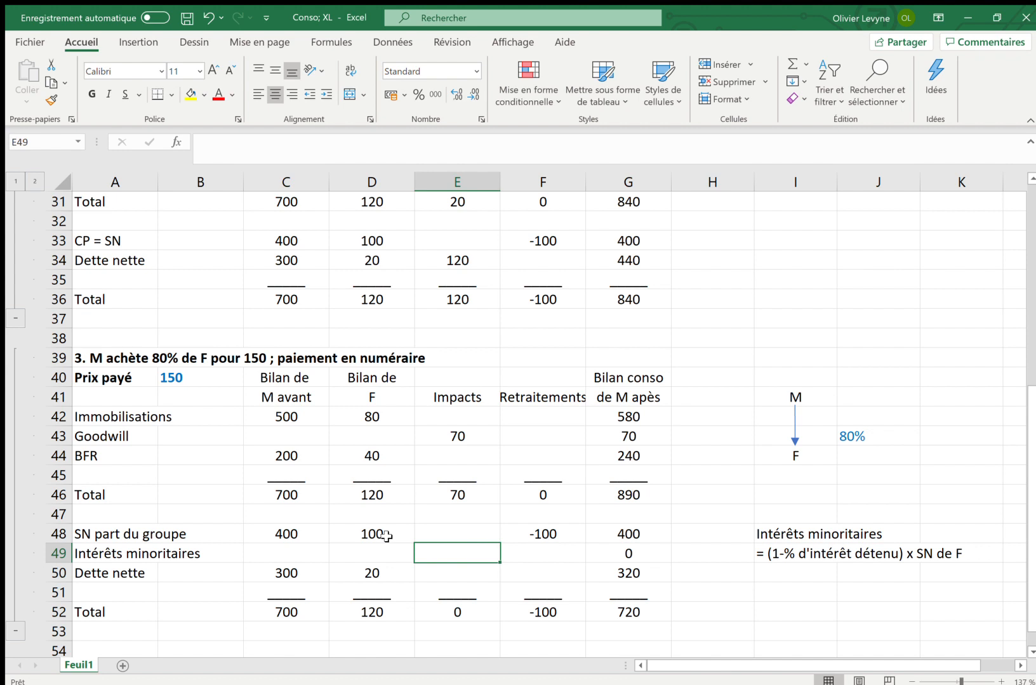
pyautogui.write('=(1')
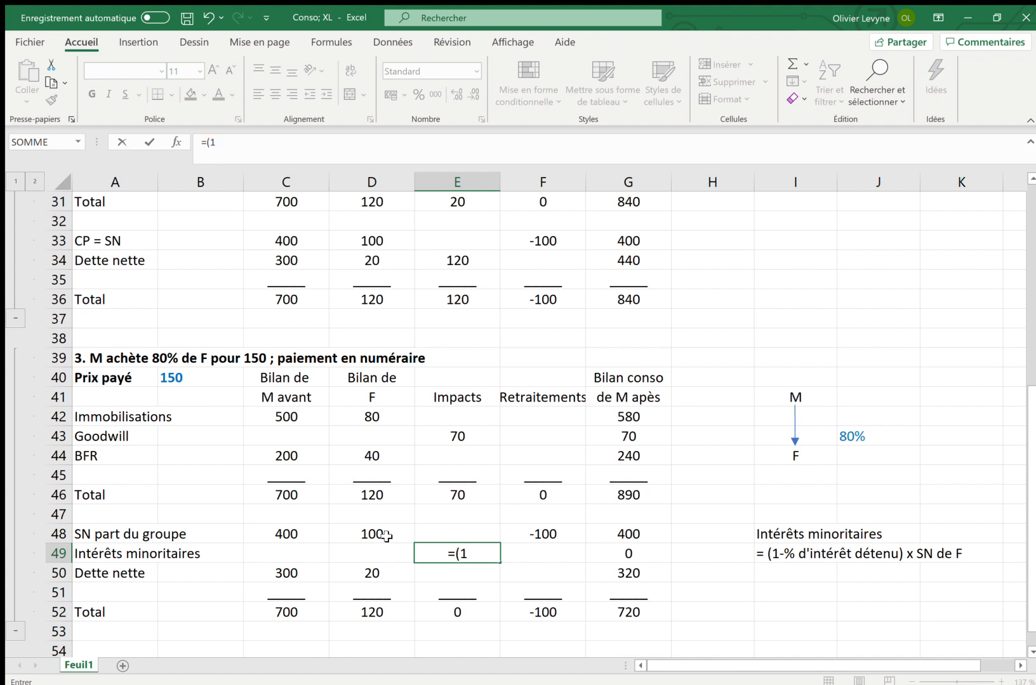
pyautogui.write('-')
pyautogui.click(860, 440)
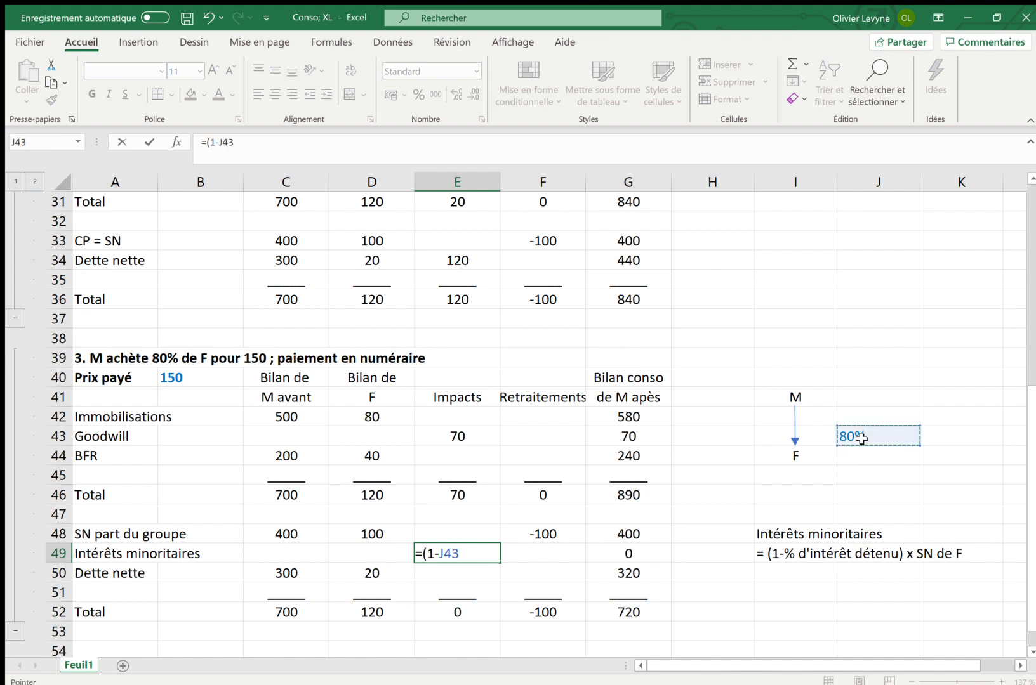
pyautogui.write(')*')
pyautogui.click(383, 532)
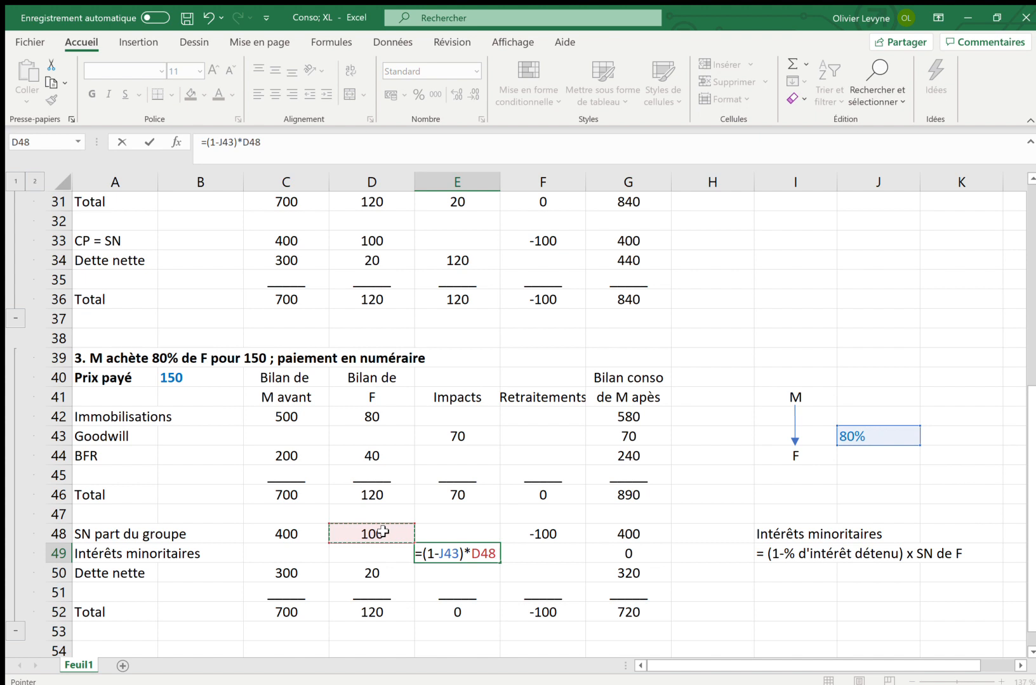
pyautogui.press('Return')
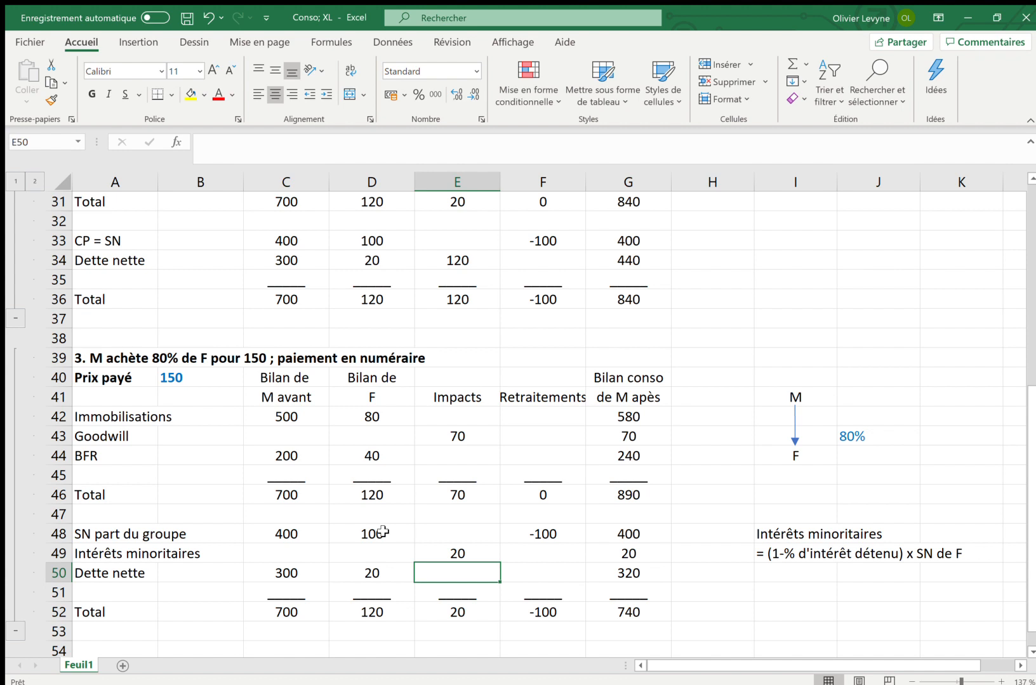
# Record case 3's cash payment as a net debt impact by entering =B40 in E50.
pyautogui.write('=')
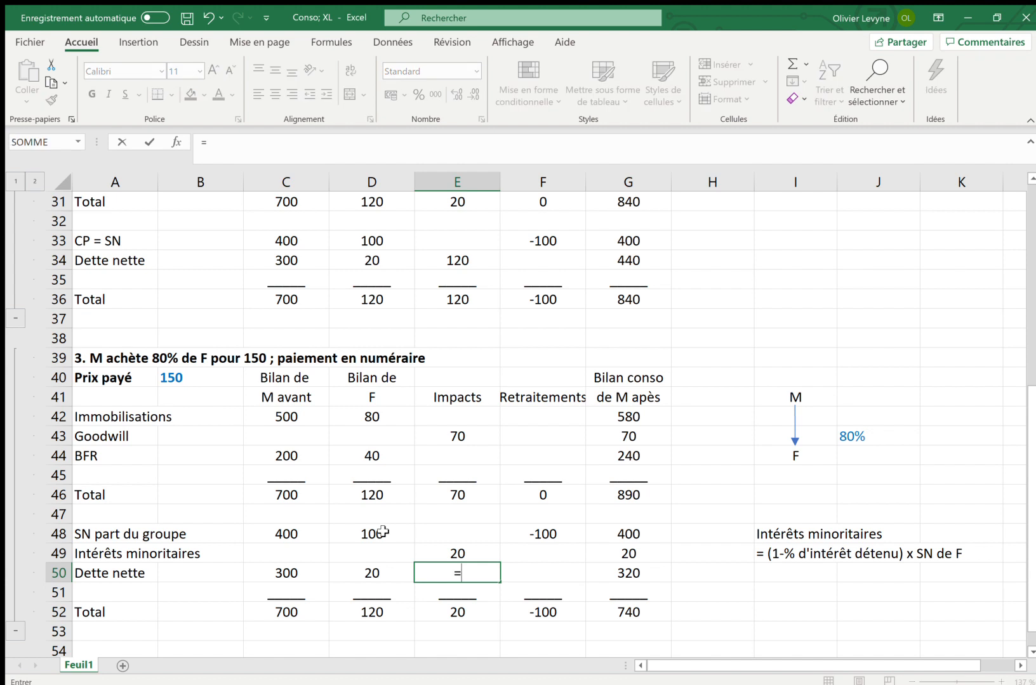
pyautogui.click(196, 379)
pyautogui.press('Return')
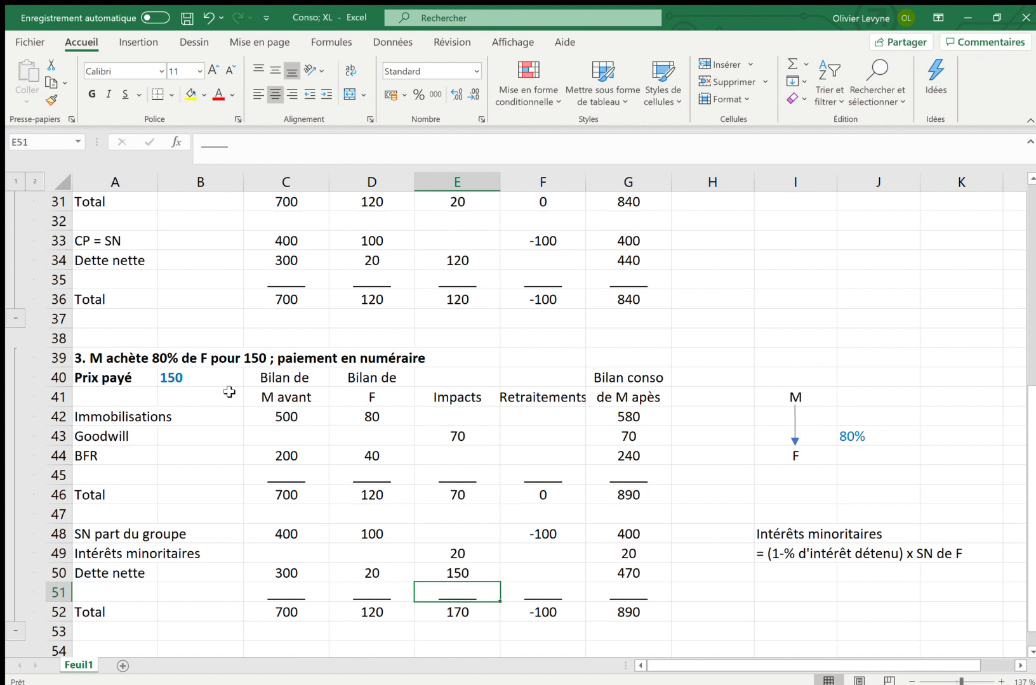
# Expand the collapsed row group for case 4 and copy the sum formula from G50 into G58:G60.
pyautogui.scroll(-3, 229, 392)
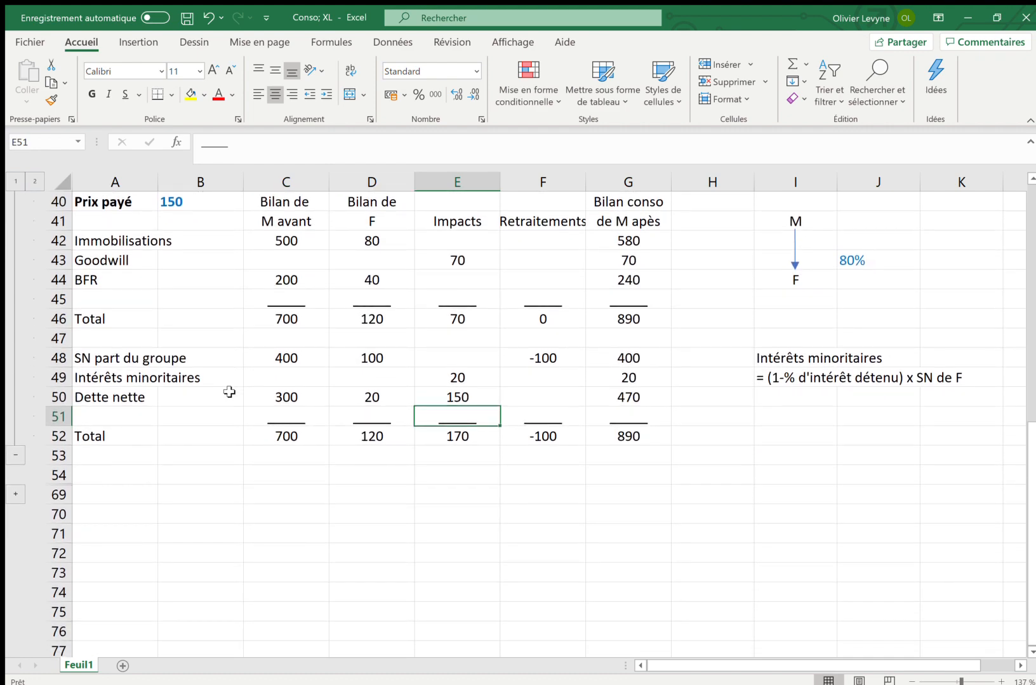
pyautogui.click(9, 490)
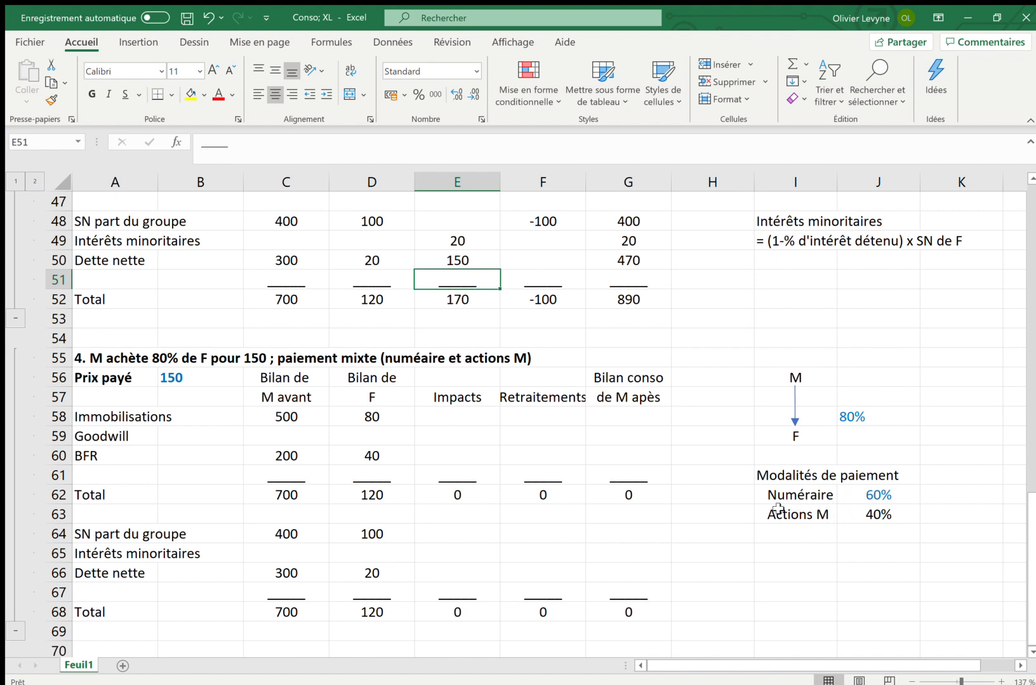
pyautogui.click(626, 261)
pyautogui.hotkey('ctrl', 'c')
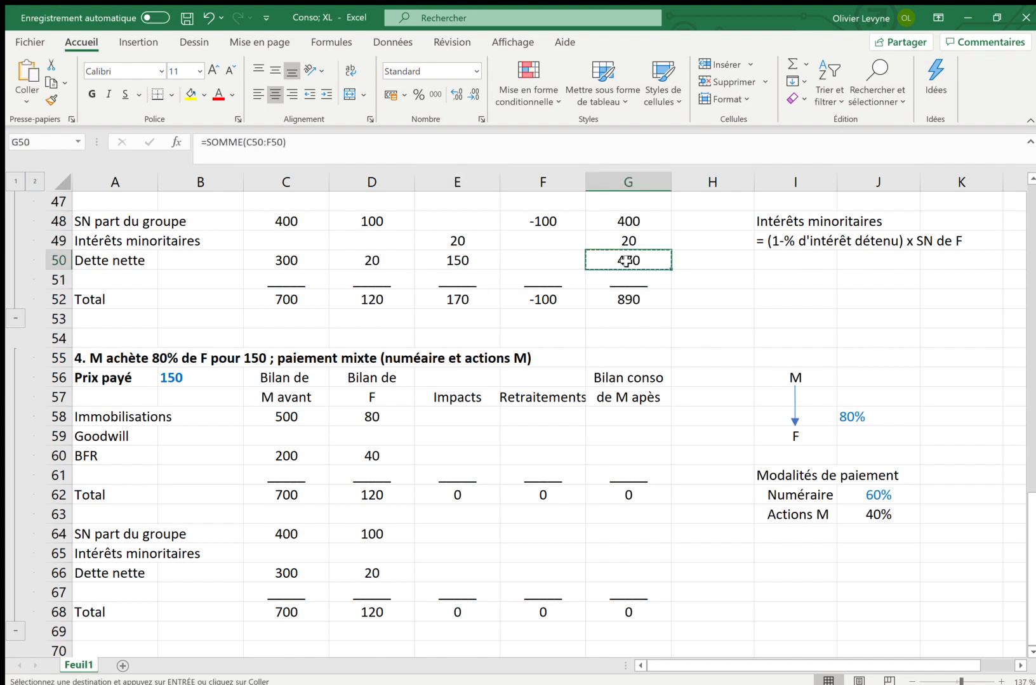
pyautogui.moveTo(606, 420); pyautogui.dragTo(606, 453)
pyautogui.hotkey('ctrl', 'v')
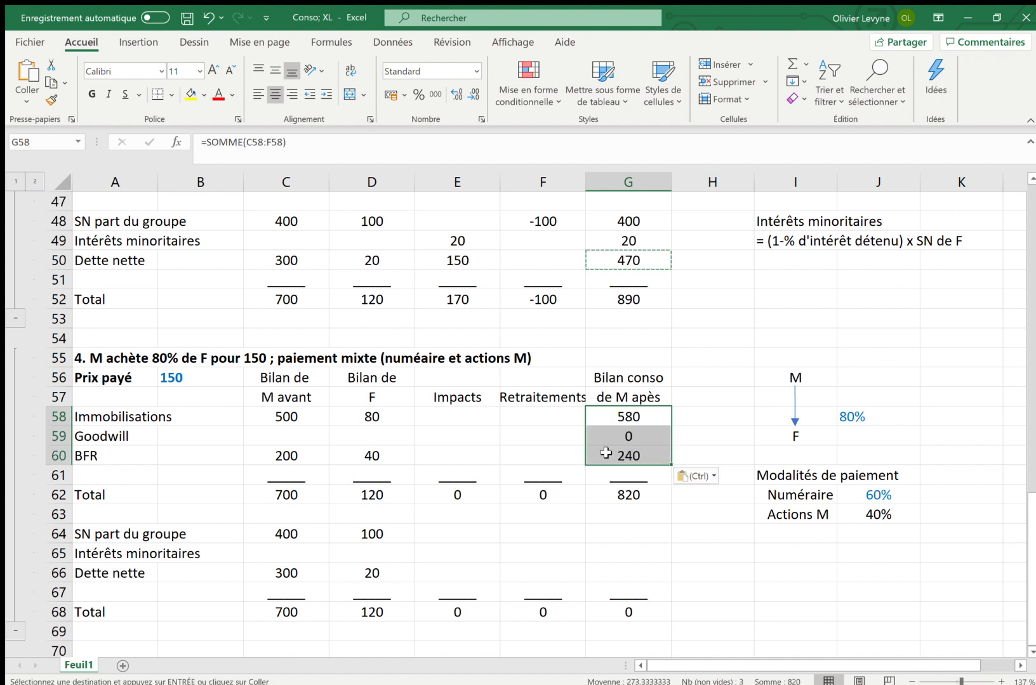
# Paste the sum formula into G64:G66 for case 4's consolidated group equity, minority interests and net debt.
pyautogui.click(615, 520)
pyautogui.moveTo(613, 531); pyautogui.dragTo(608, 571)
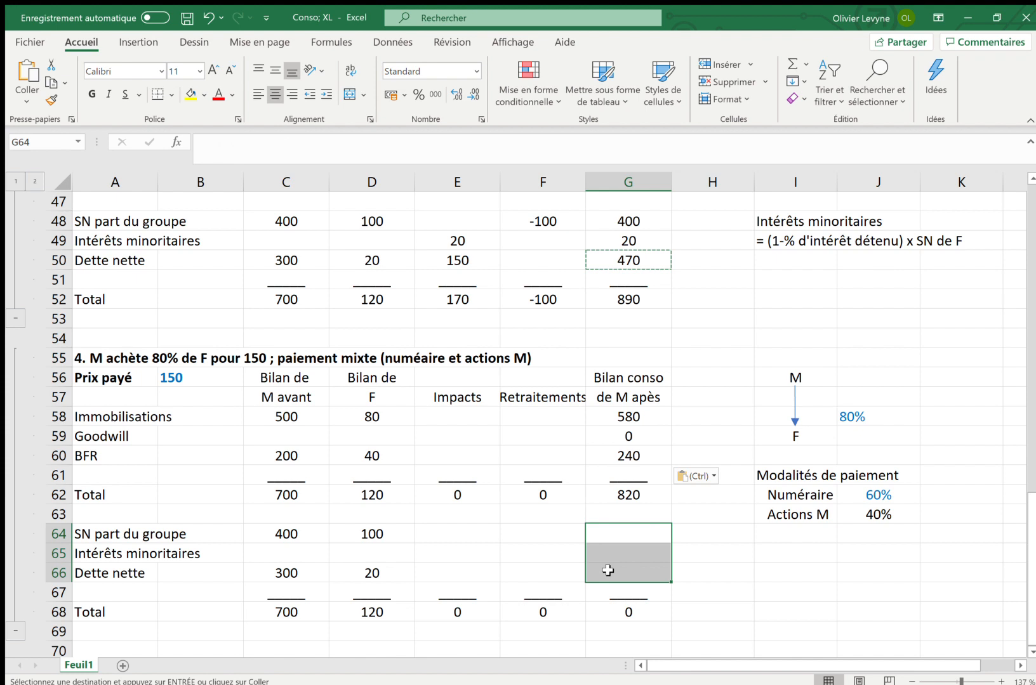
pyautogui.hotkey('ctrl', 'v')
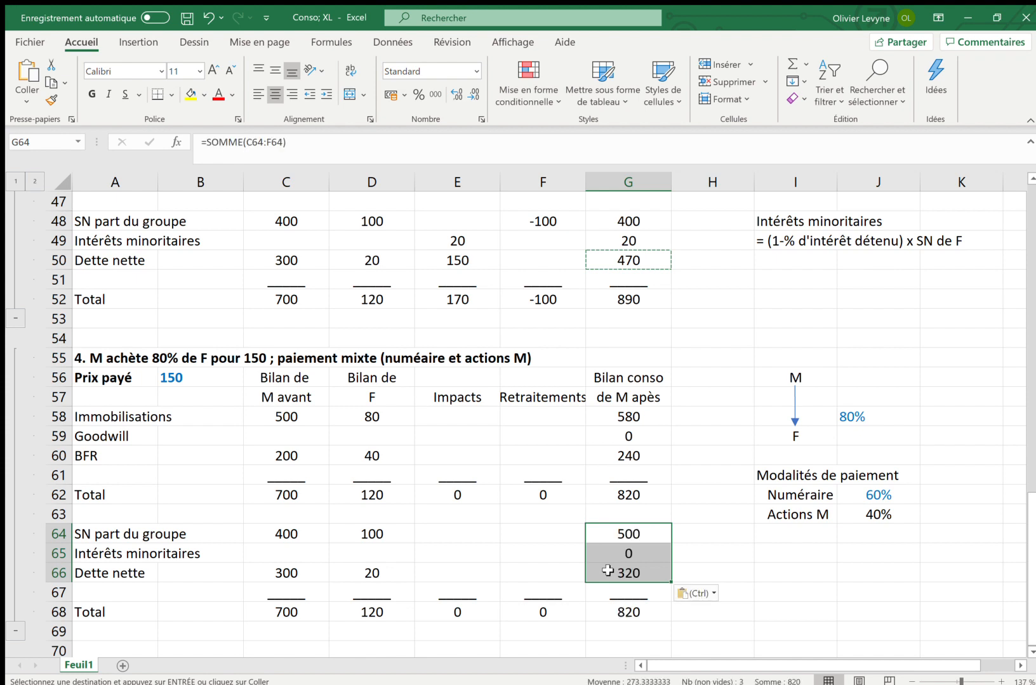
# Eliminate F's equity in case 4 by entering -D64 in the Retraitements cell F64.
pyautogui.press('Left')
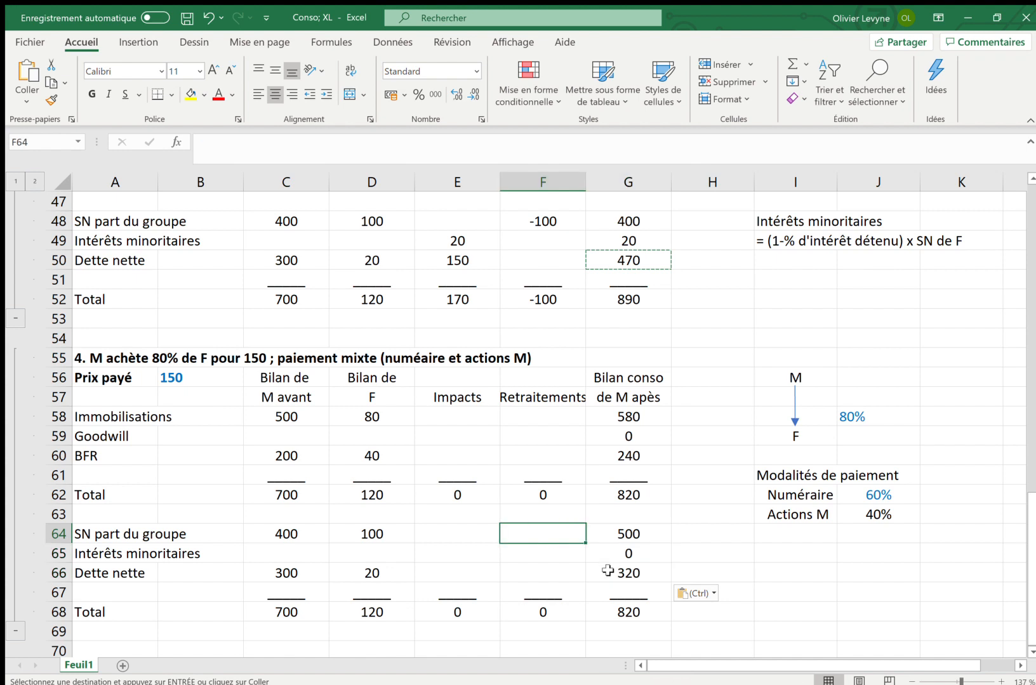
pyautogui.write('-')
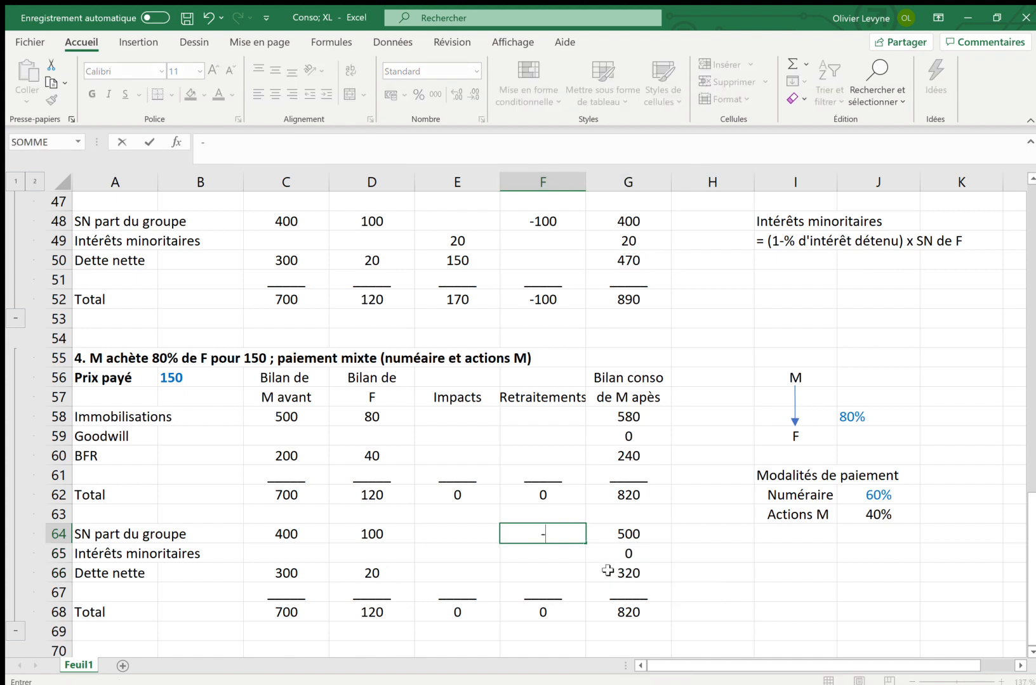
pyautogui.press('Left')
pyautogui.press('Left')
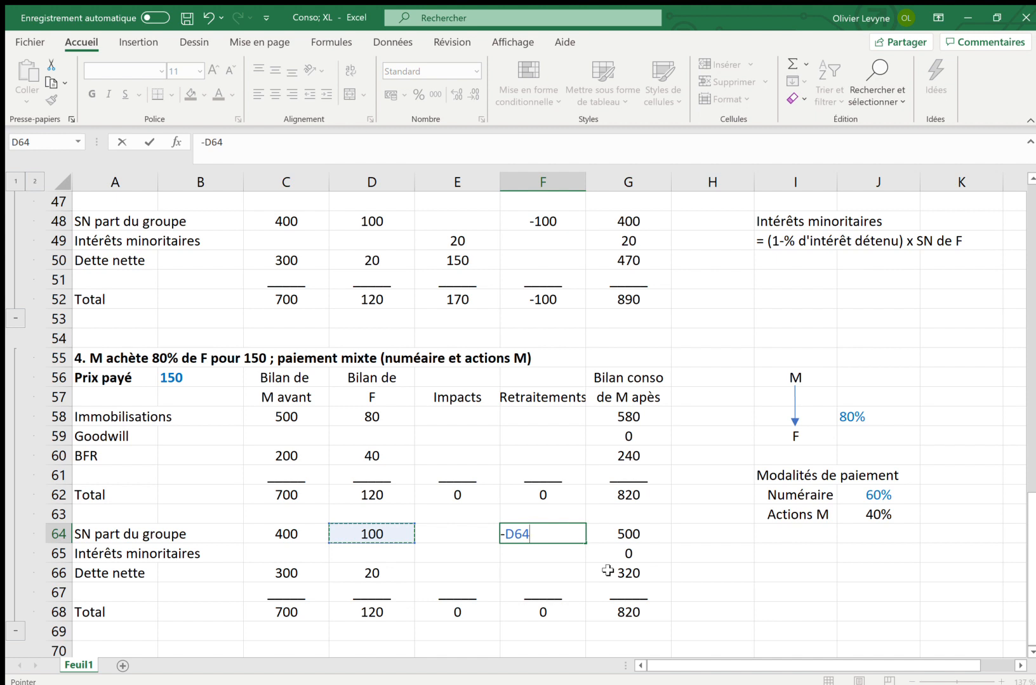
pyautogui.press('Return')
# Calculate case 4's minority interests in E65 with =(1-J58)*D64.
pyautogui.press('Left')
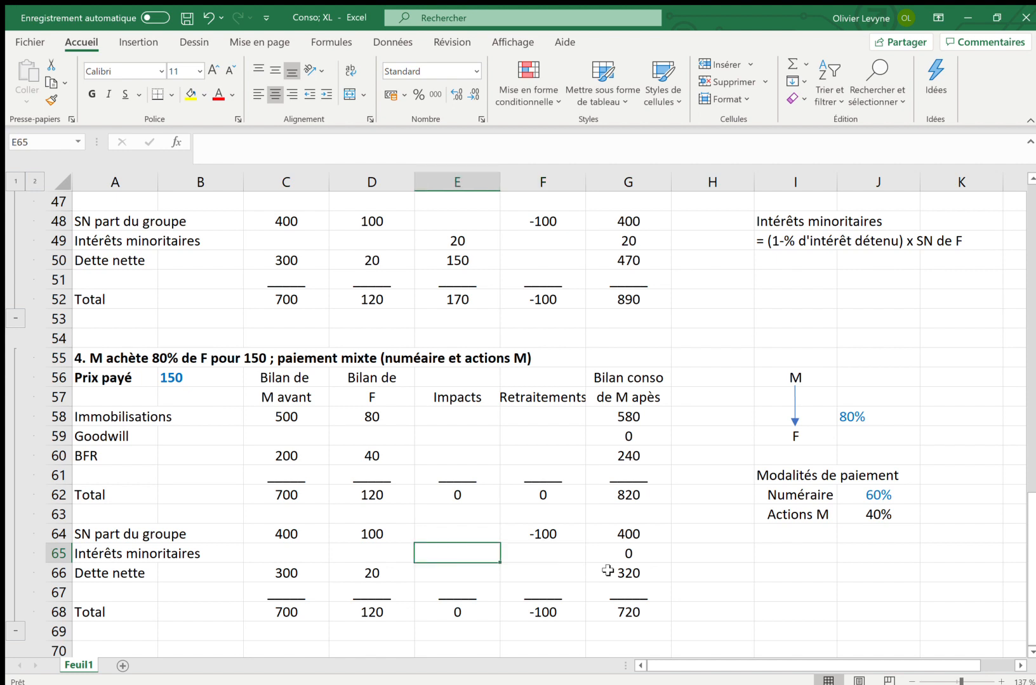
pyautogui.write('=1')
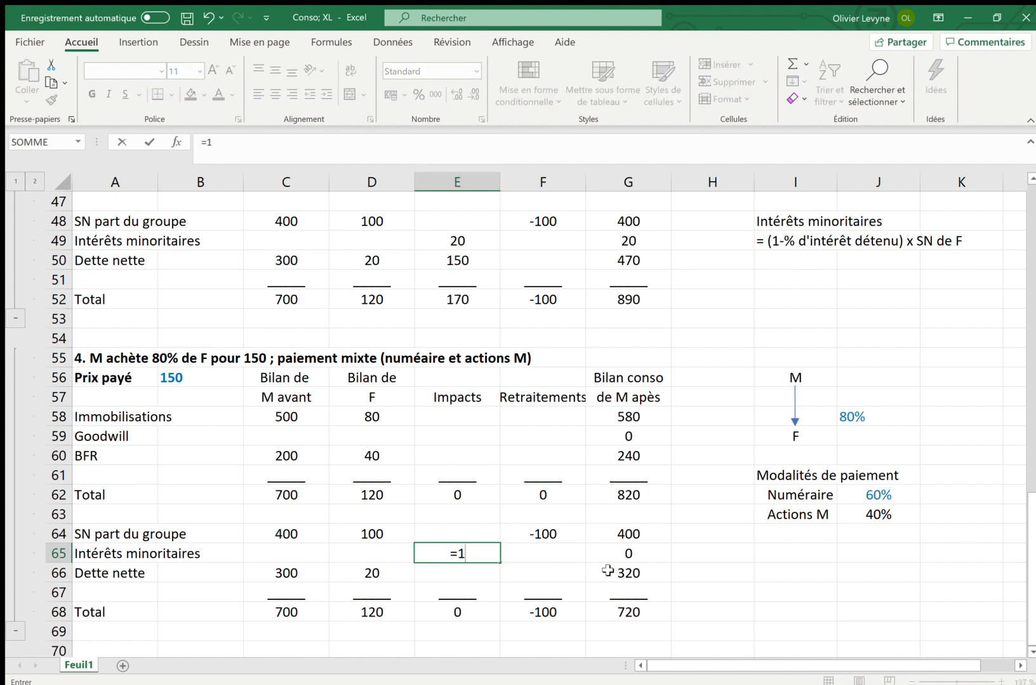
pyautogui.press('BackSpace')
pyautogui.write('(16')
pyautogui.press('BackSpace')
pyautogui.write('-')
pyautogui.click(867, 418)
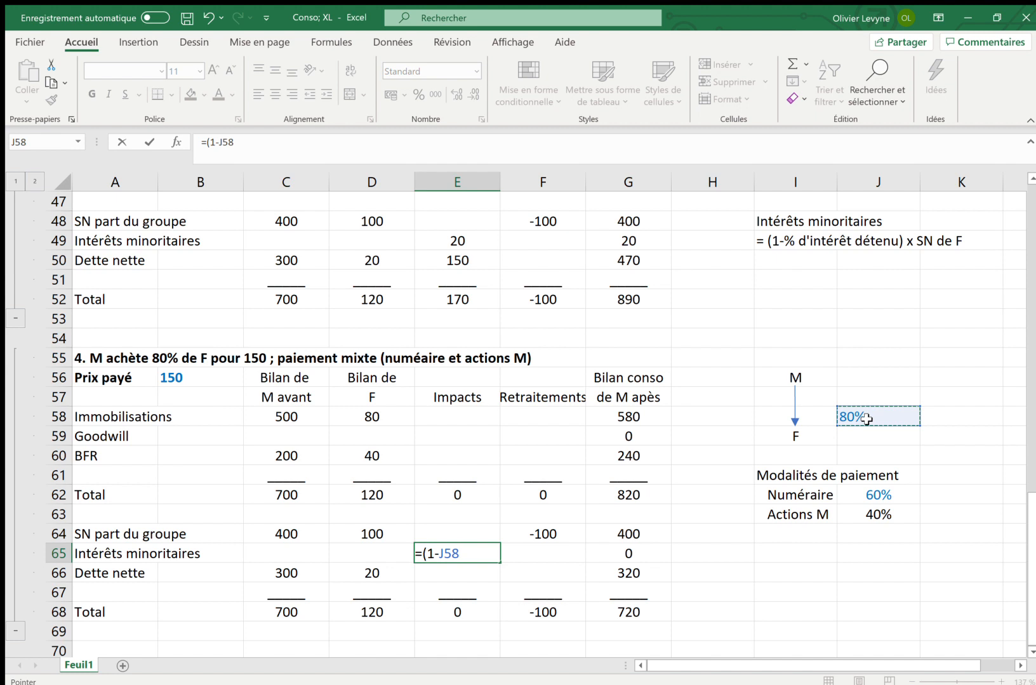
pyautogui.write(')*')
pyautogui.click(376, 535)
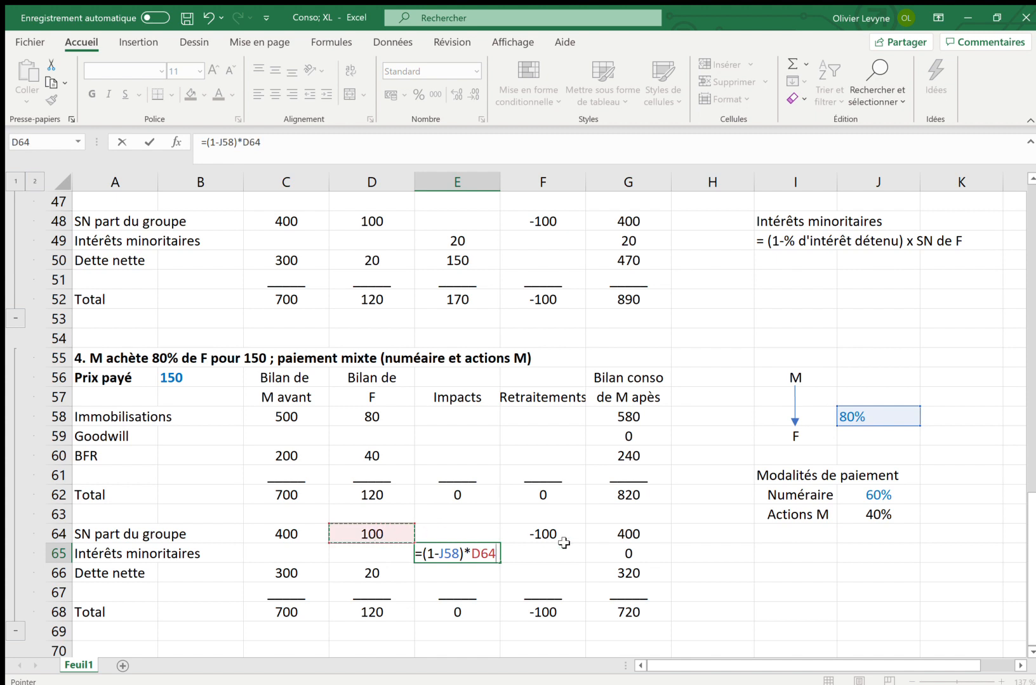
pyautogui.press('Return')
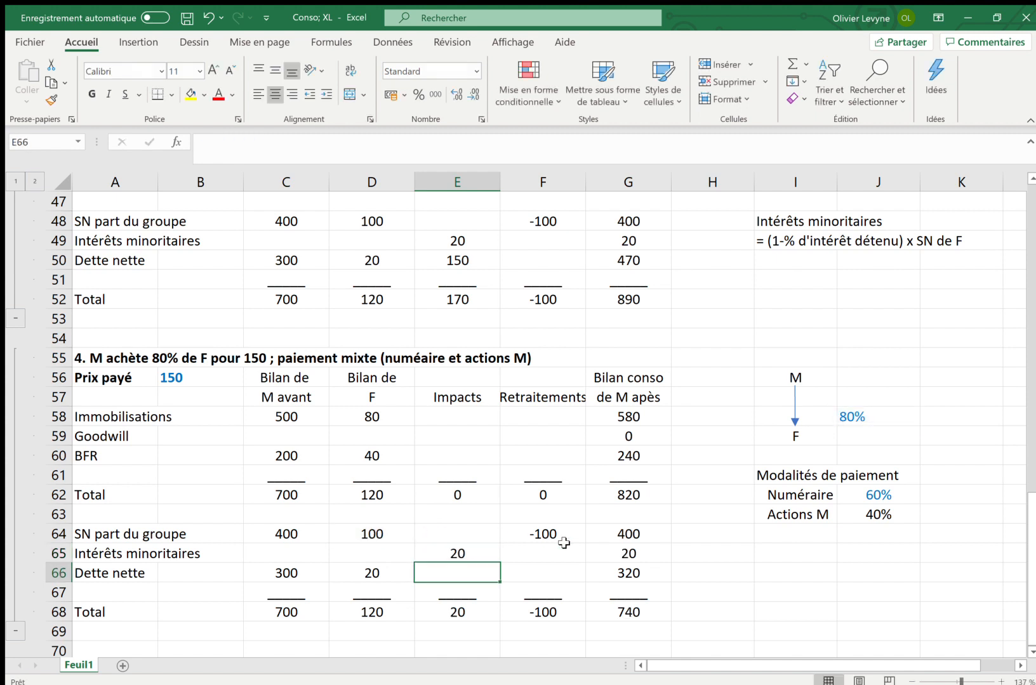
# Calculate case 4's goodwill in E59 with =B56-J58*D64, the price paid minus the 80% share of F's equity.
pyautogui.press('Up')
pyautogui.press('Up')
pyautogui.press('Up')
pyautogui.press('Up')
pyautogui.press('Up')
pyautogui.press('Up')
pyautogui.press('Up')
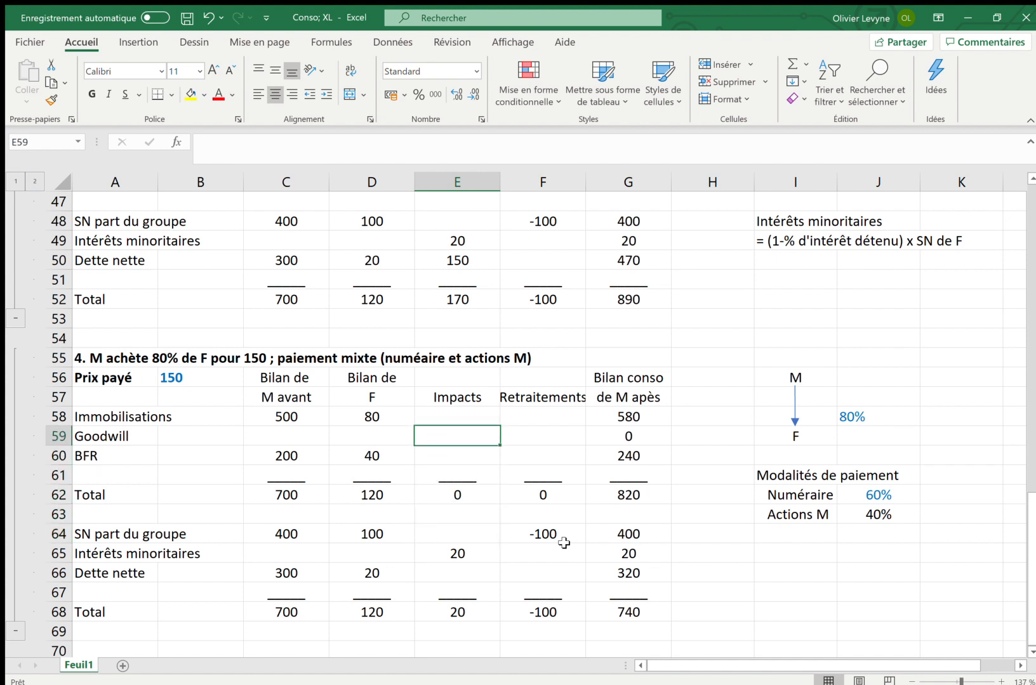
pyautogui.write('=')
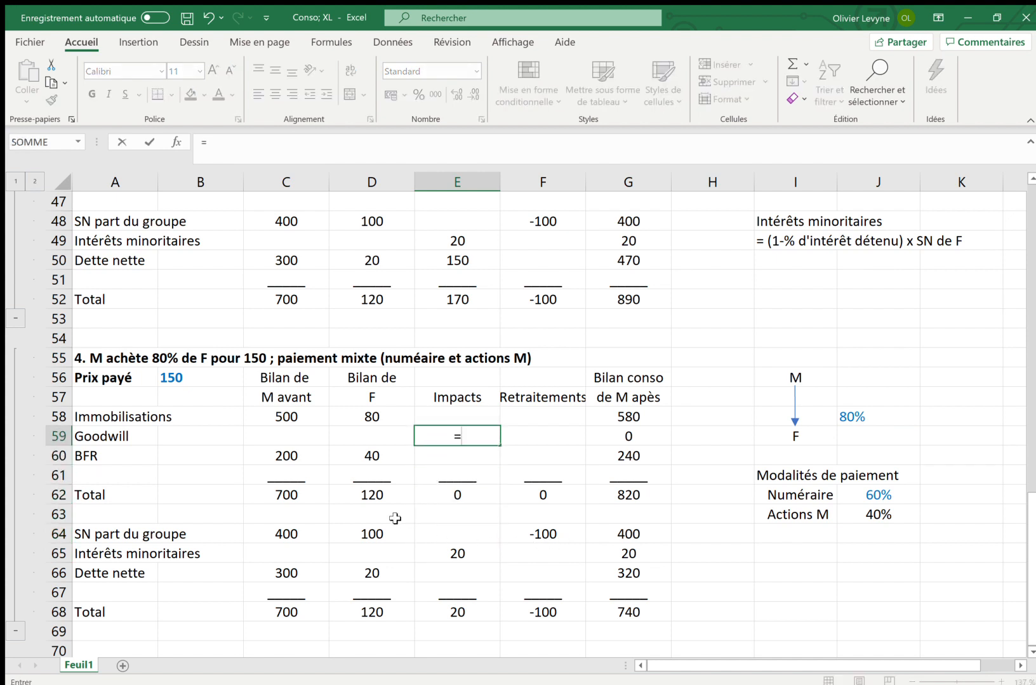
pyautogui.click(229, 379)
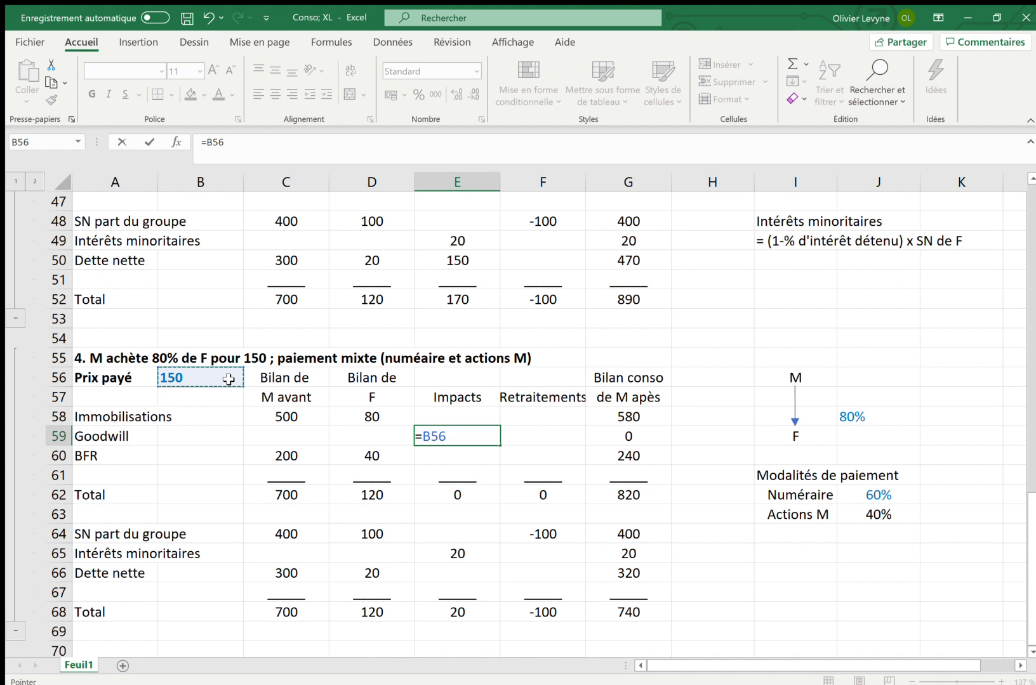
pyautogui.write('-')
pyautogui.click(841, 406)
pyautogui.click(845, 423)
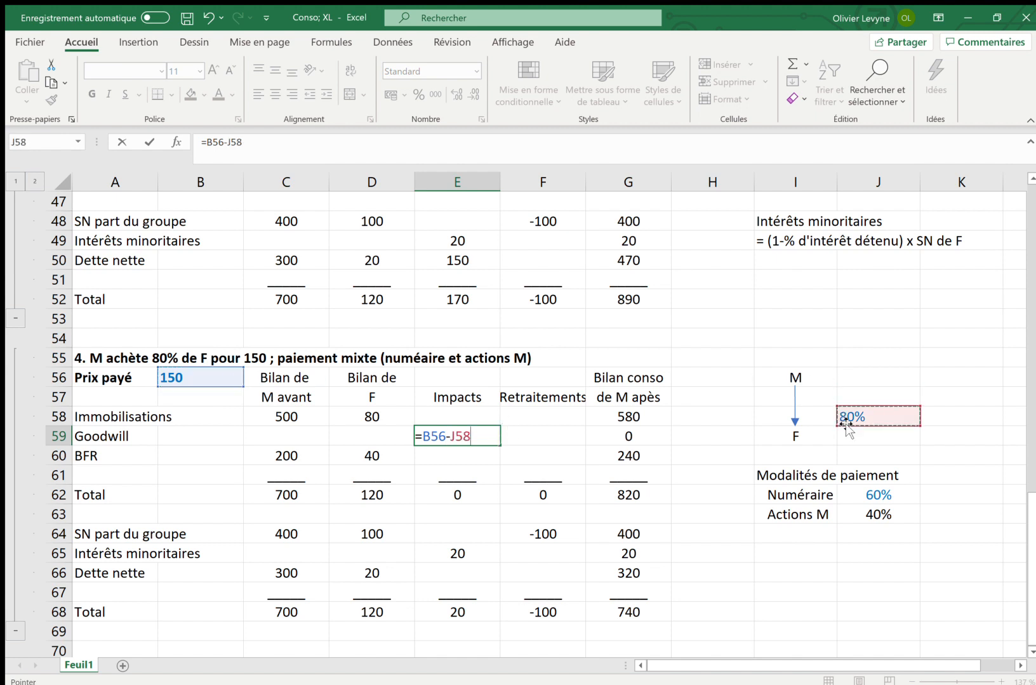
pyautogui.write('*')
pyautogui.click(379, 535)
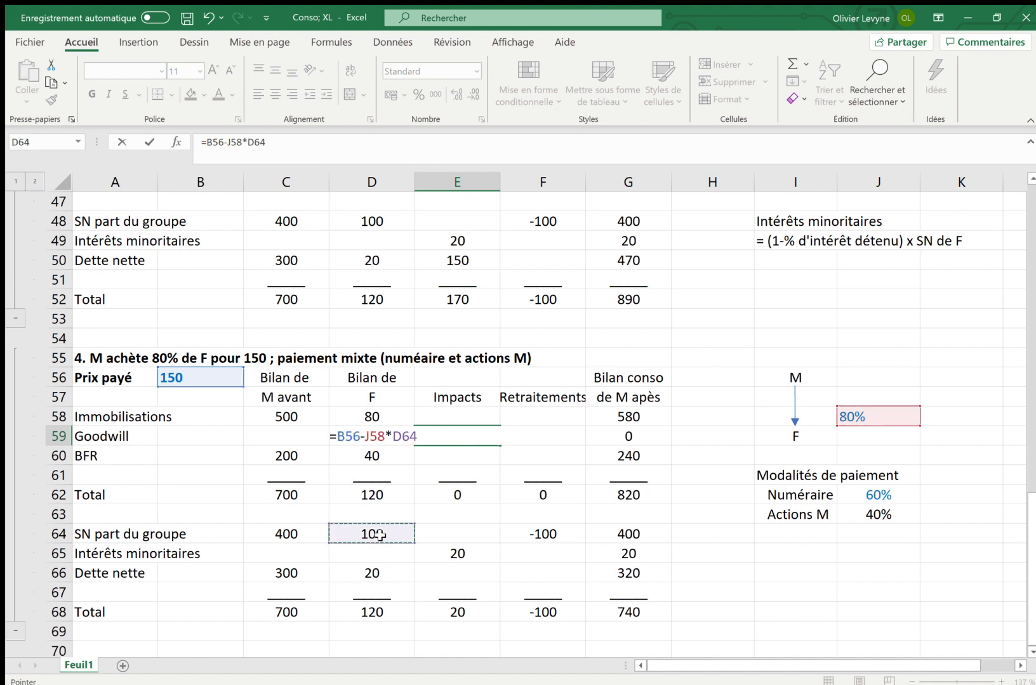
pyautogui.press('Return')
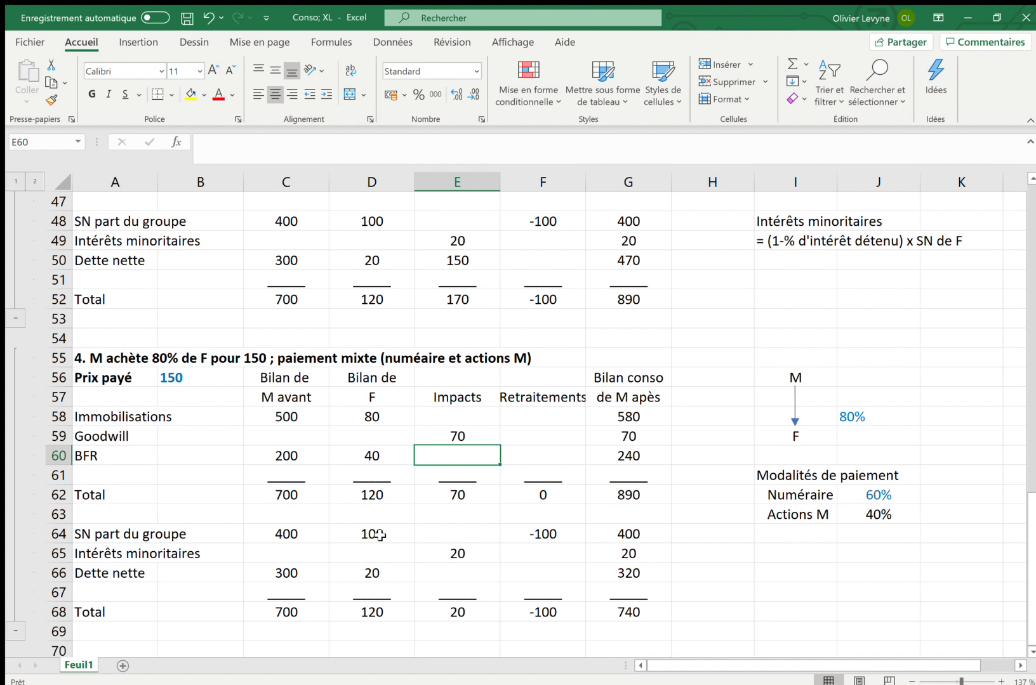
# Record the share-funded part of case 4's price as a group equity impact in E64 with =B56*J63.
pyautogui.press('Down')
pyautogui.press('Down')
pyautogui.press('Down')
pyautogui.press('Down')
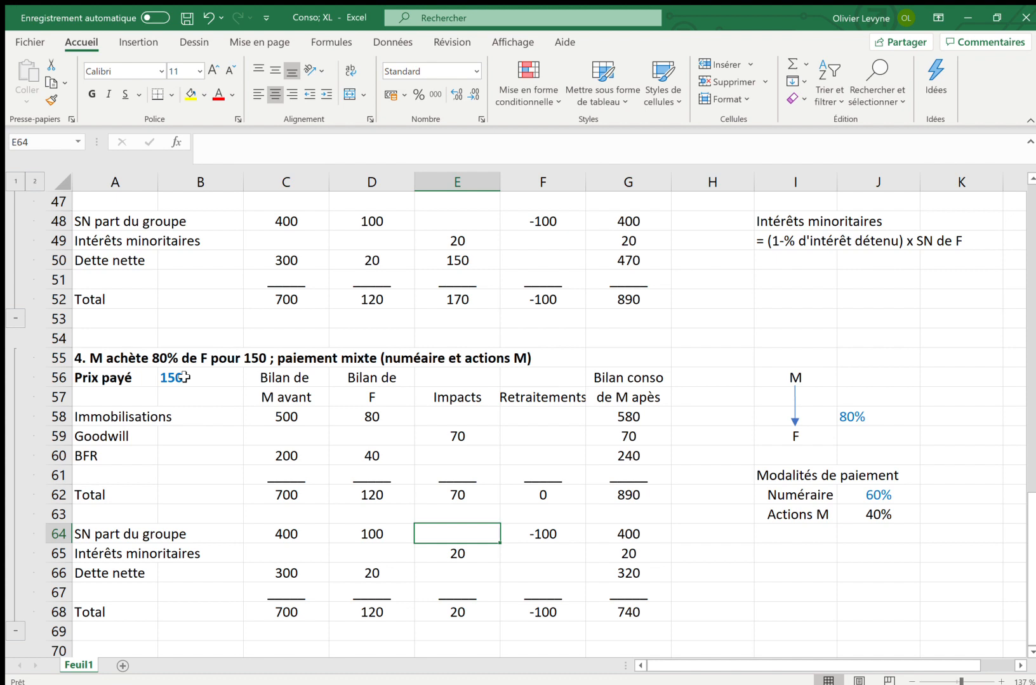
pyautogui.write('=')
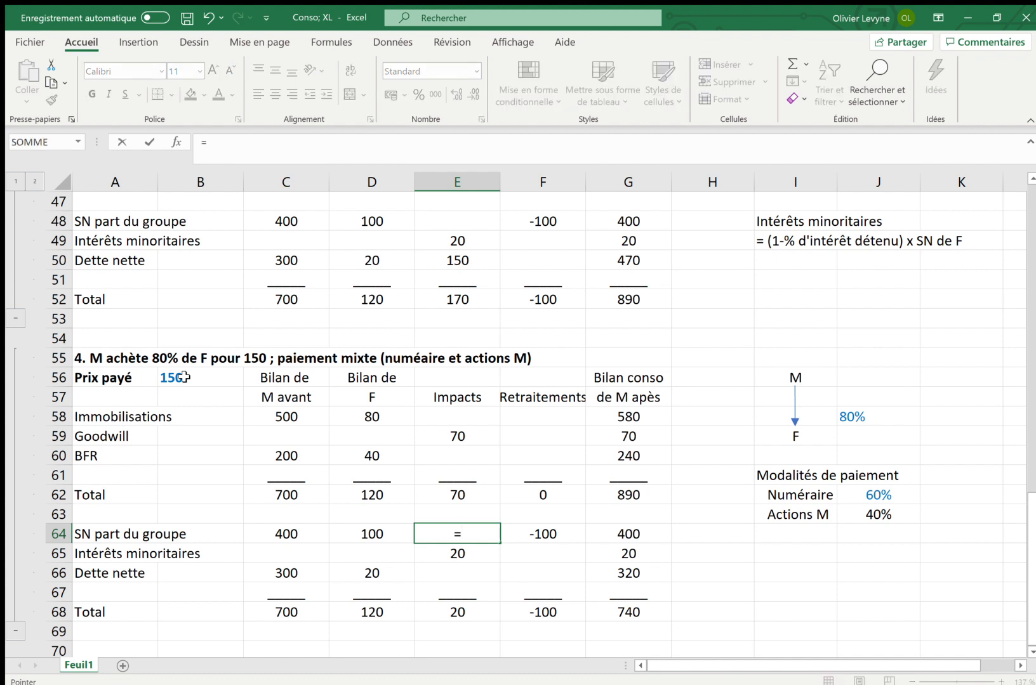
pyautogui.click(184, 377)
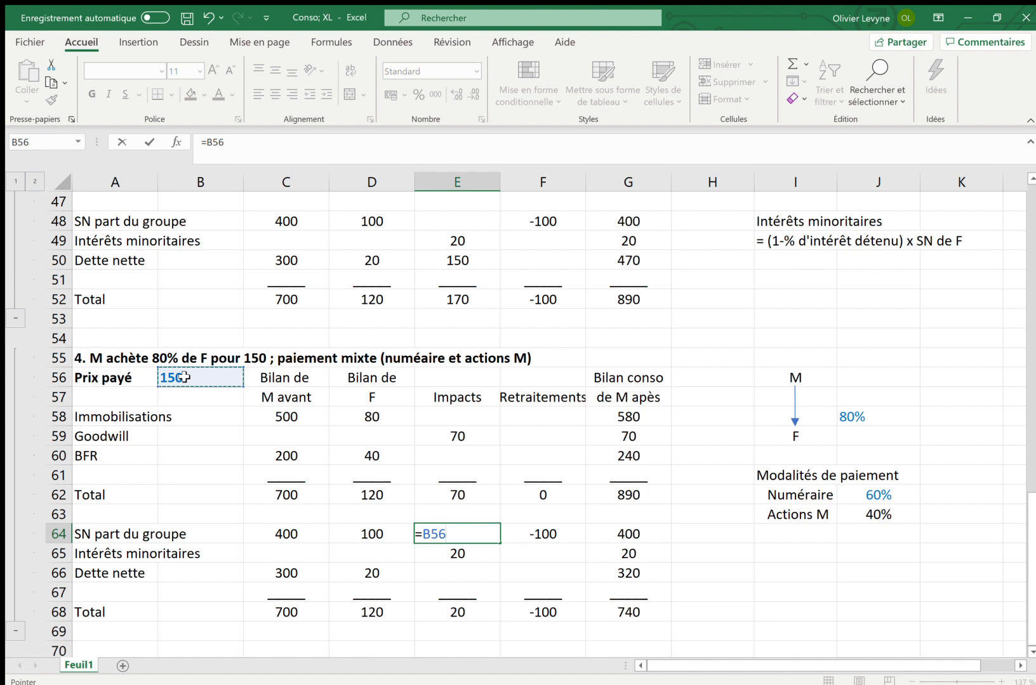
pyautogui.write('*')
pyautogui.click(881, 517)
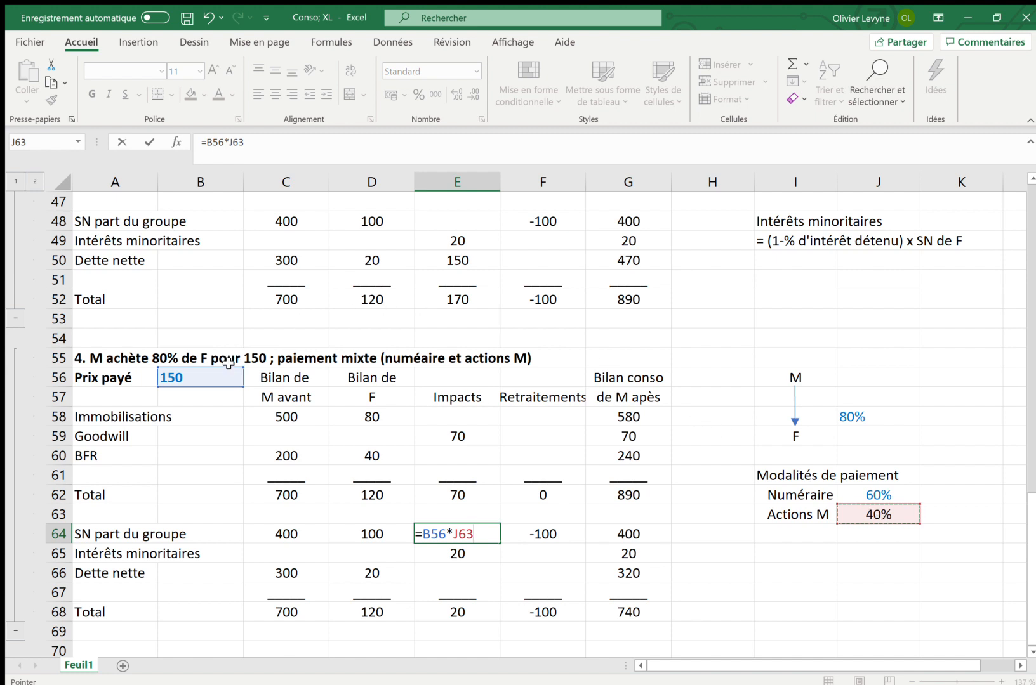
pyautogui.press('Return')
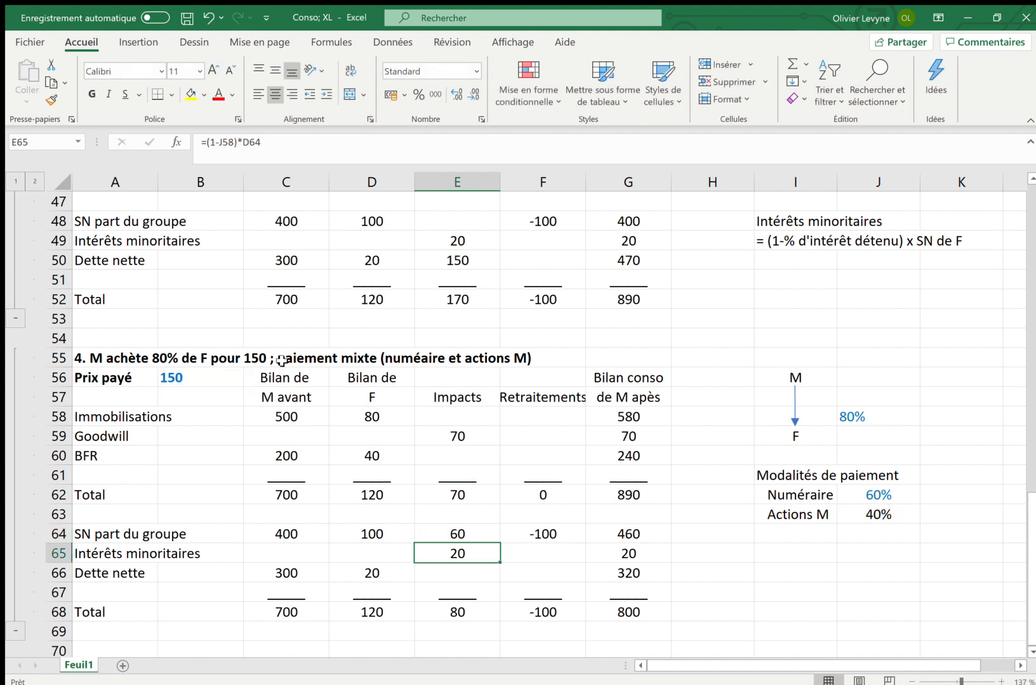
# Record the cash-funded part of case 4's price as a net debt impact in E66 with =B56*J62.
pyautogui.press('Down')
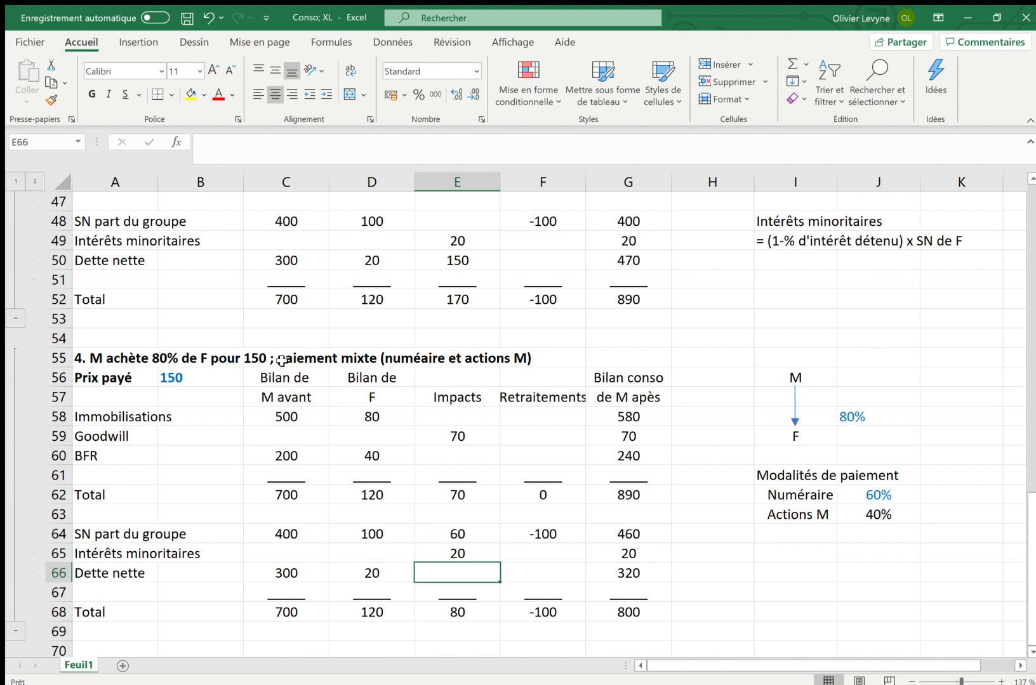
pyautogui.write('=')
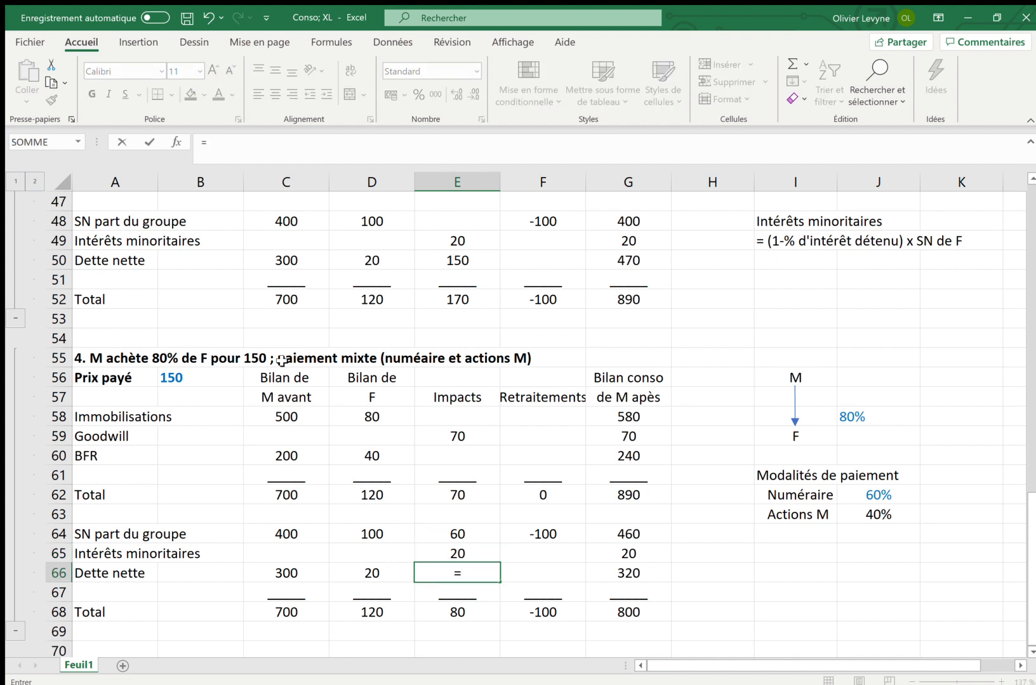
pyautogui.click(198, 378)
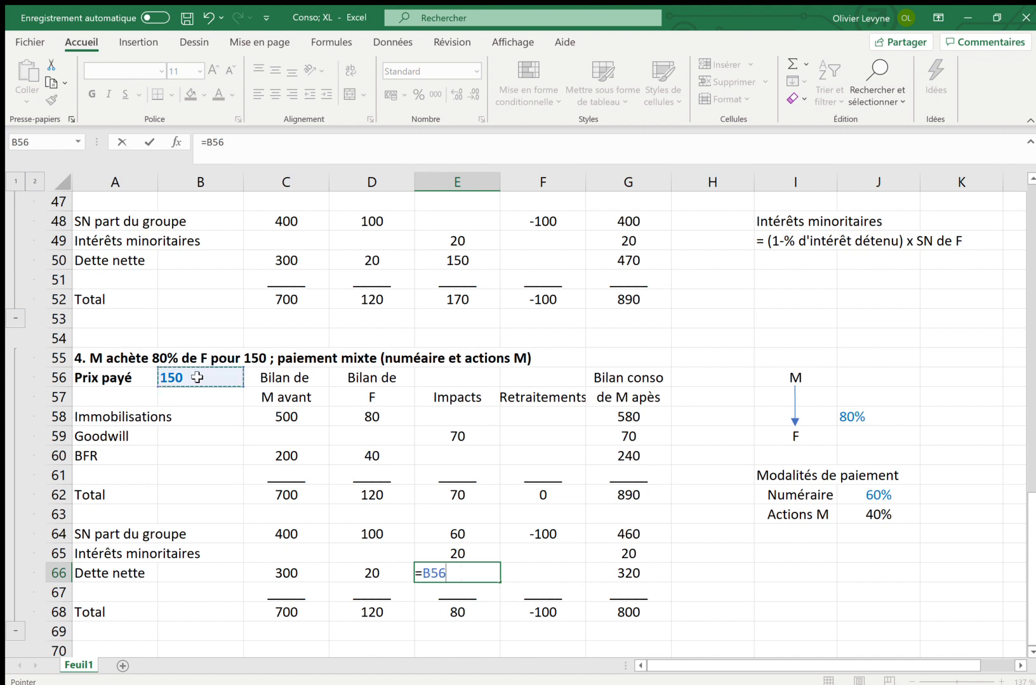
pyautogui.write('*')
pyautogui.click(881, 496)
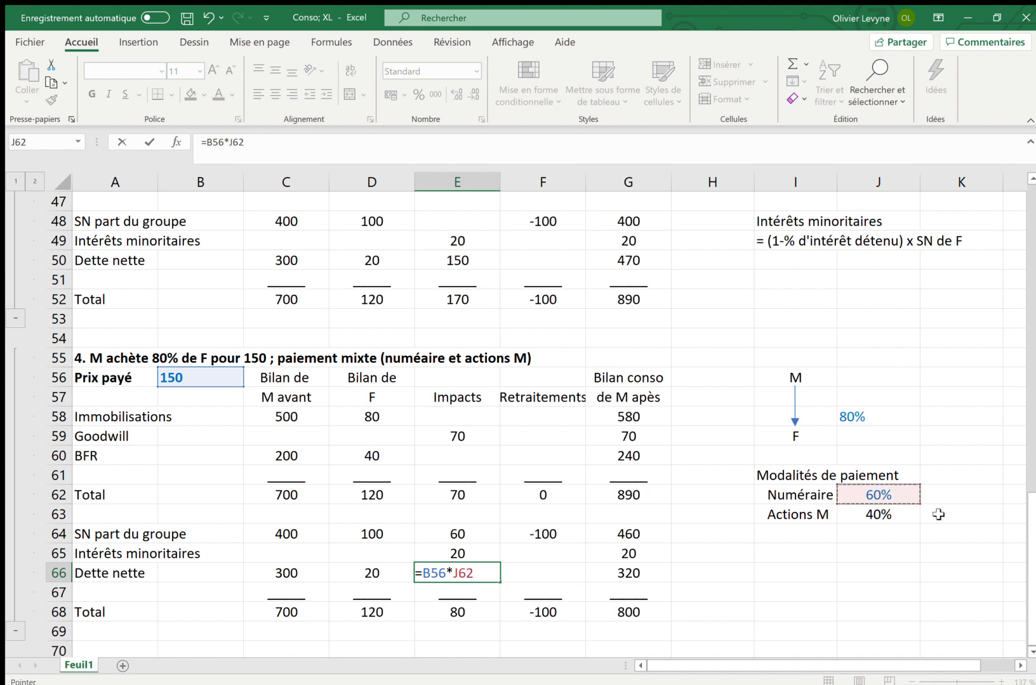
pyautogui.press('Return')
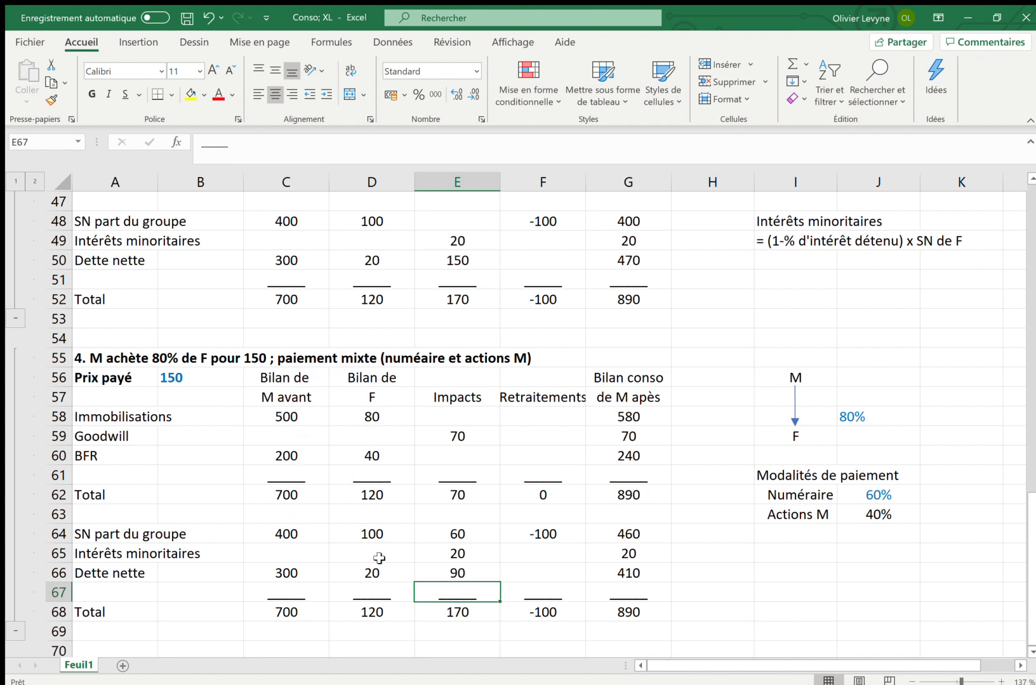
# Compare the combined Impacts and Retraitements totals of case 4's assets (E62:F62) and liabilities (E68:F68).
pyautogui.moveTo(460, 493); pyautogui.dragTo(518, 499)
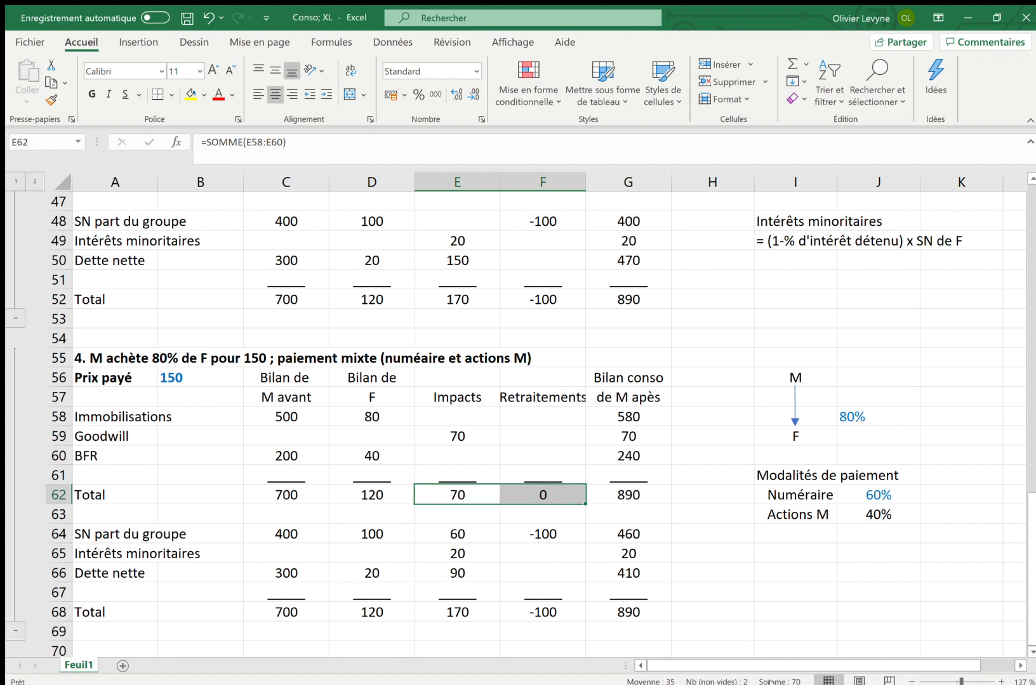
pyautogui.click(461, 615)
pyautogui.moveTo(462, 615); pyautogui.dragTo(532, 615)
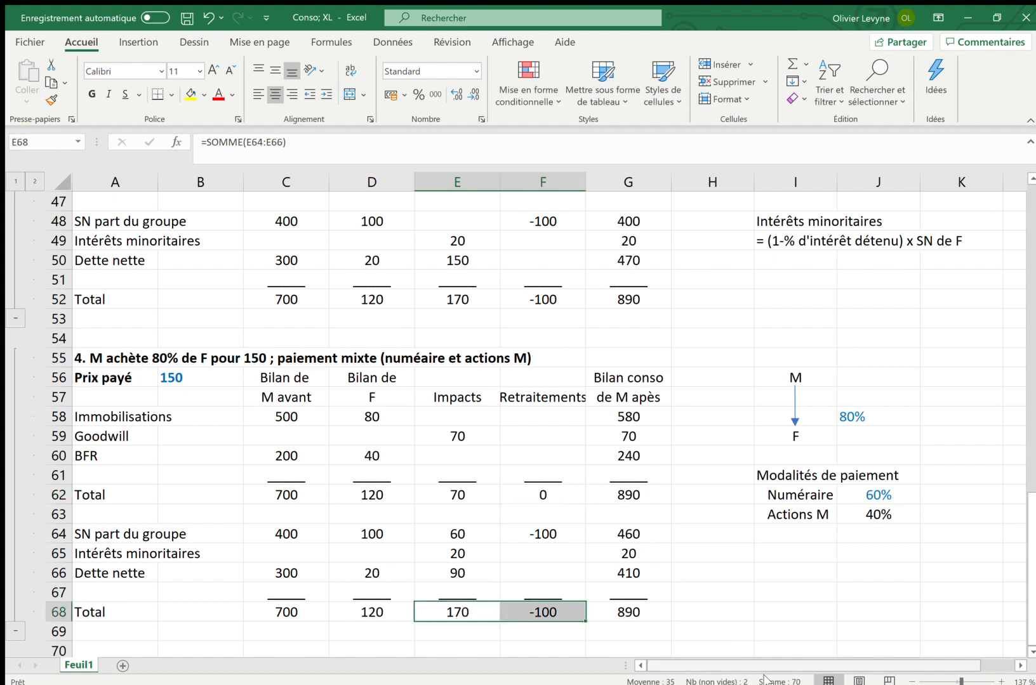